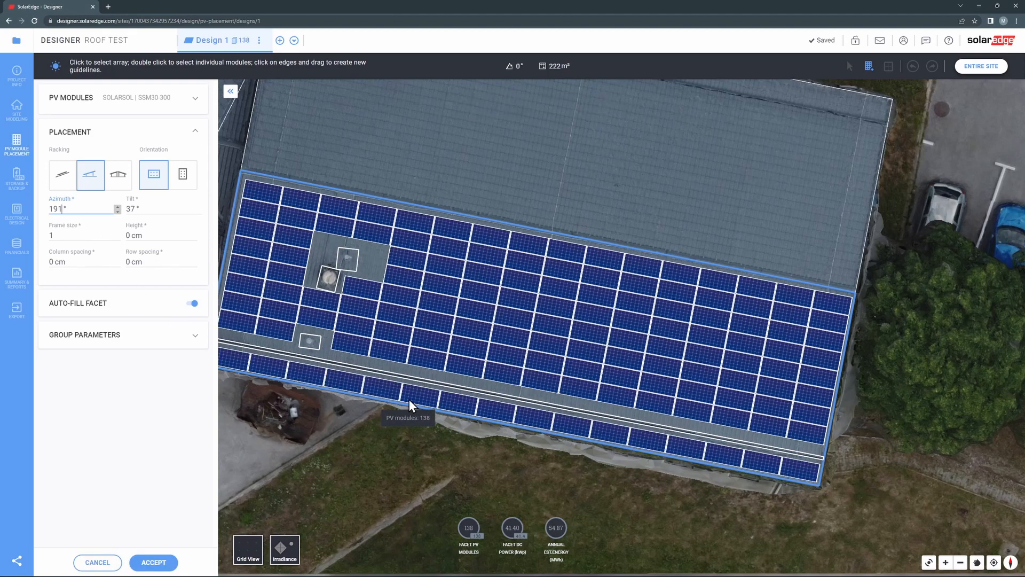
{"action": "scroll", "coordinate": [409, 399], "scroll_direction": "down", "scroll_amount": 2}
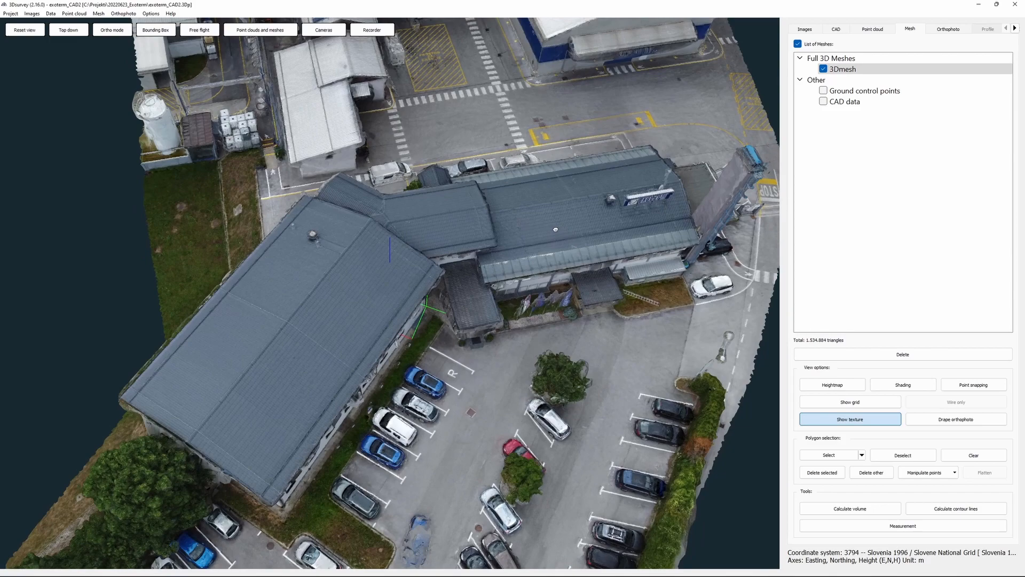
In 3Dsurvey, draw a polyline along the eave of the large hall roof on the main_elements layer, from corner to corner.
{"action": "left_click_drag", "start_coordinate": [555, 229], "coordinate": [393, 214]}
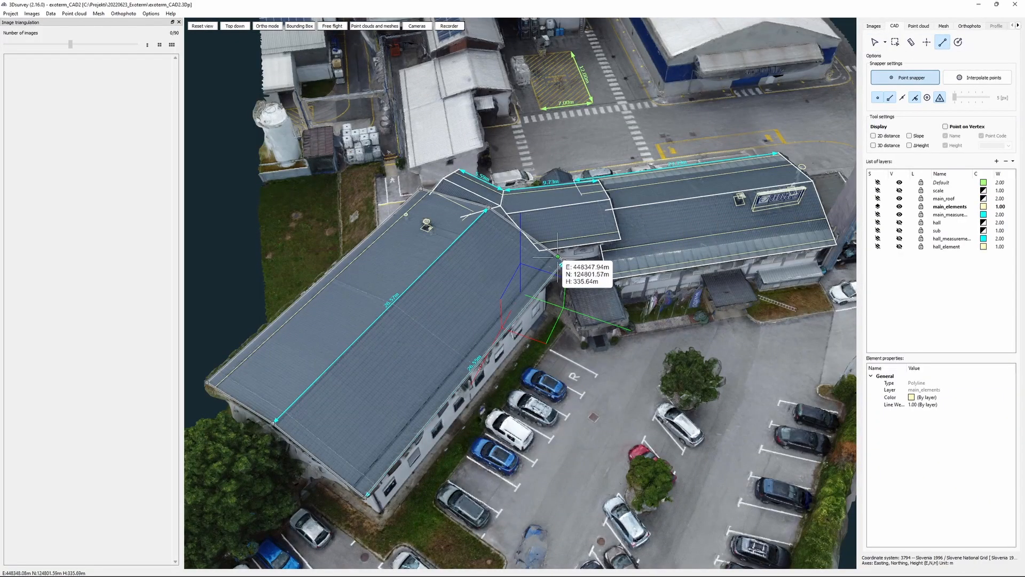
{"action": "left_click", "coordinate": [553, 258]}
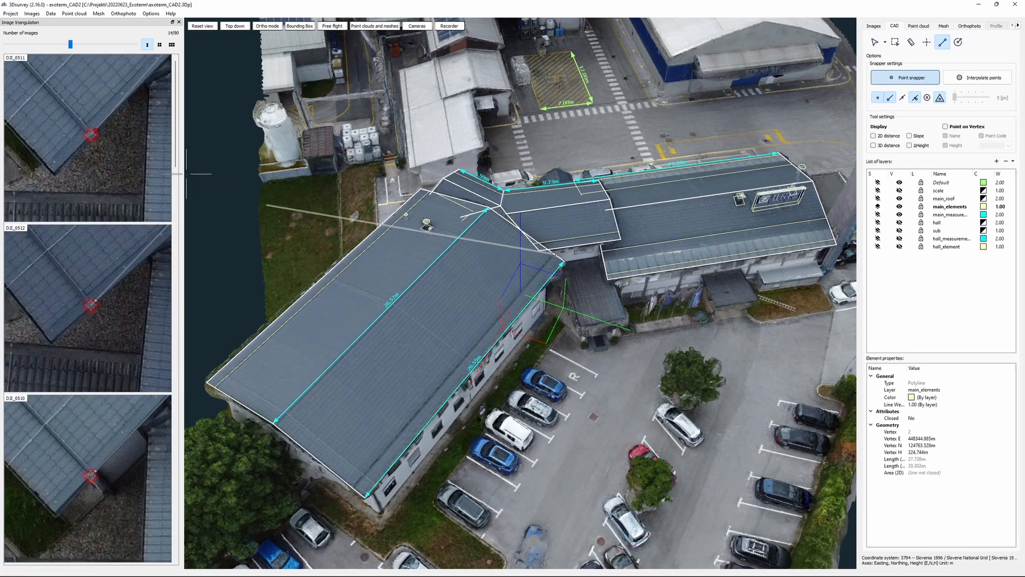
{"action": "left_click", "coordinate": [352, 487]}
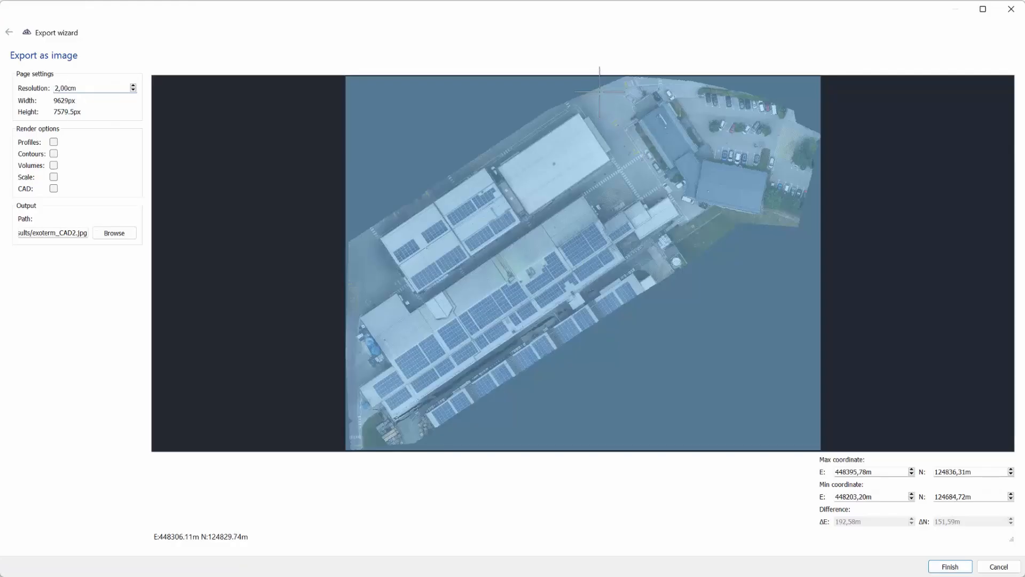
Select the area around the office building and parking lot as the extent for the 2 cm resolution orthophoto image export.
{"action": "left_click_drag", "start_coordinate": [600, 95], "coordinate": [783, 228]}
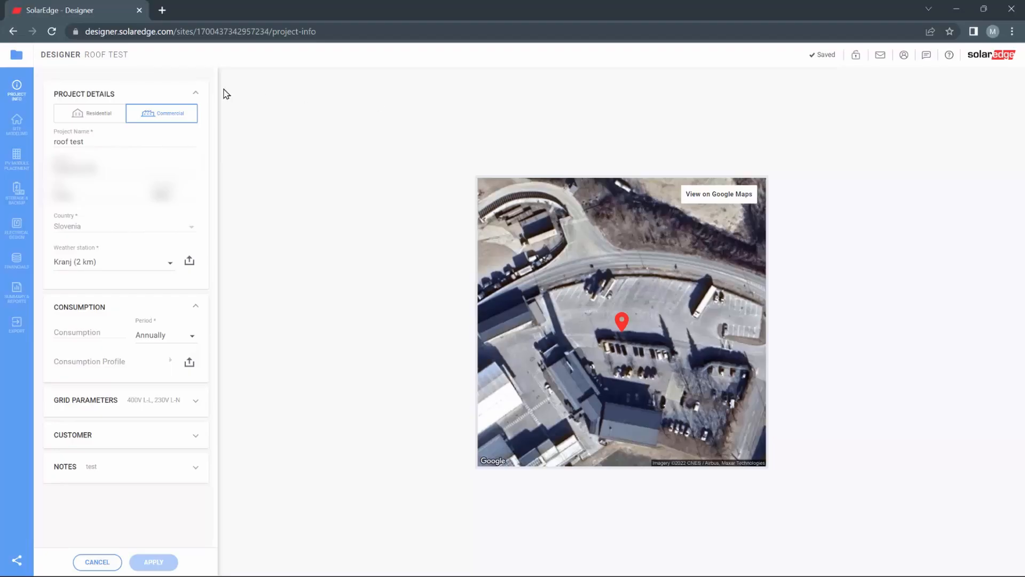
In SolarEdge Designer's site modeling, upload exoterm_CAD2.jpg as the background image.
{"action": "left_click", "coordinate": [20, 134]}
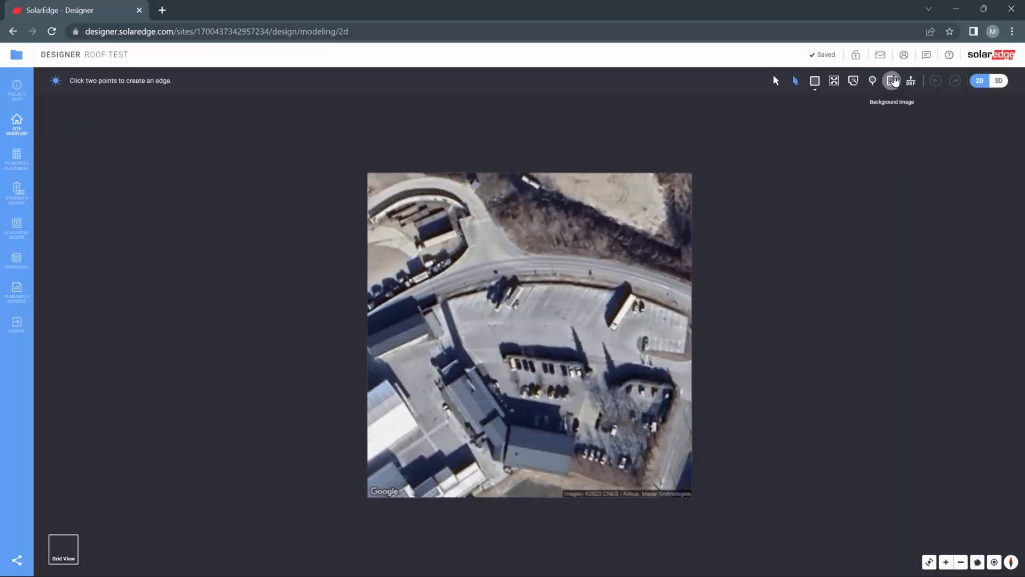
{"action": "left_click", "coordinate": [892, 80]}
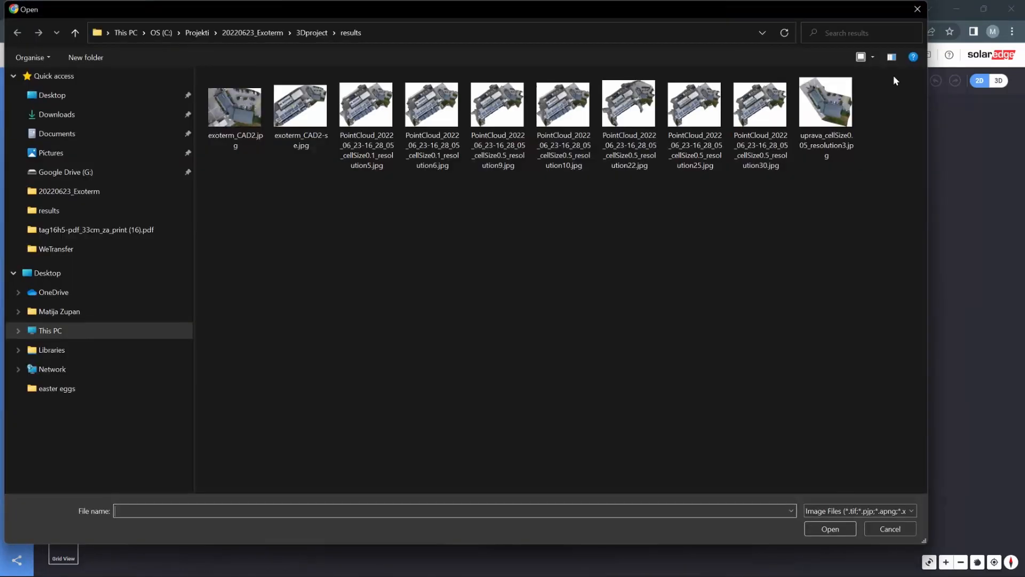
{"action": "left_click", "coordinate": [228, 142]}
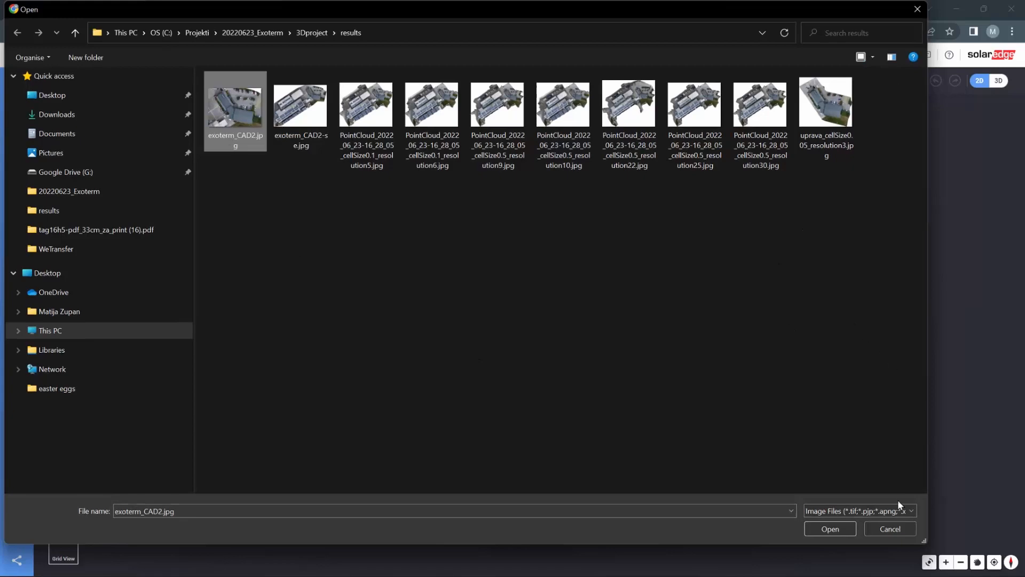
{"action": "left_click", "coordinate": [829, 529]}
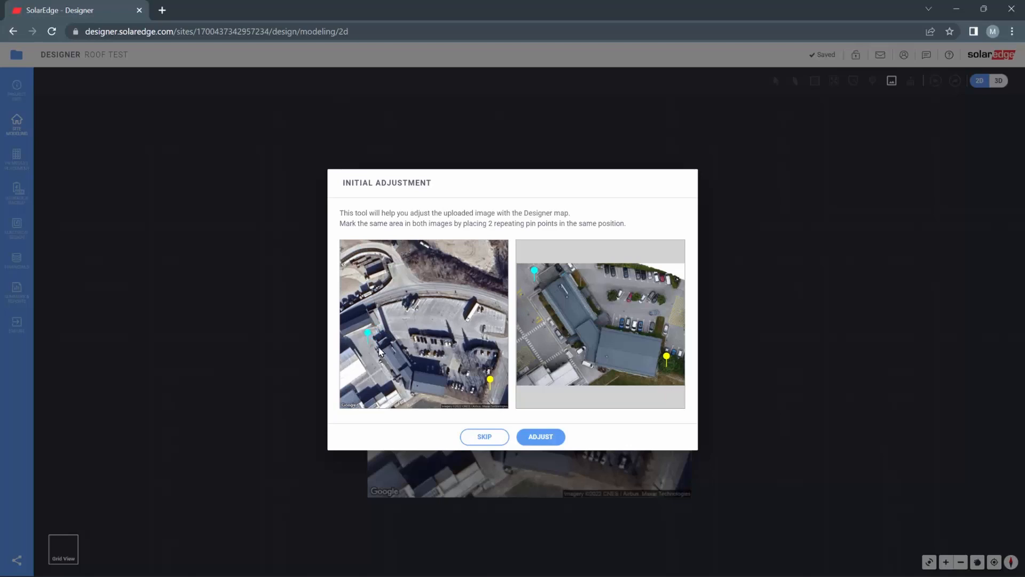
Place the cyan alignment pin on the same building corner in both the satellite map and the uploaded image.
{"action": "scroll", "coordinate": [384, 360], "scroll_direction": "up", "scroll_amount": 5}
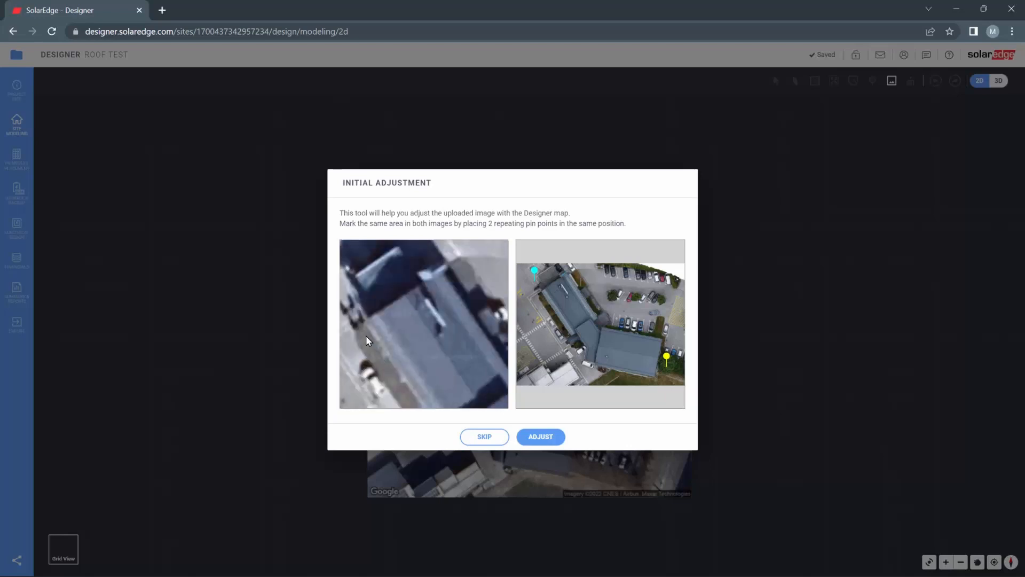
{"action": "left_click_drag", "start_coordinate": [364, 336], "coordinate": [450, 331]}
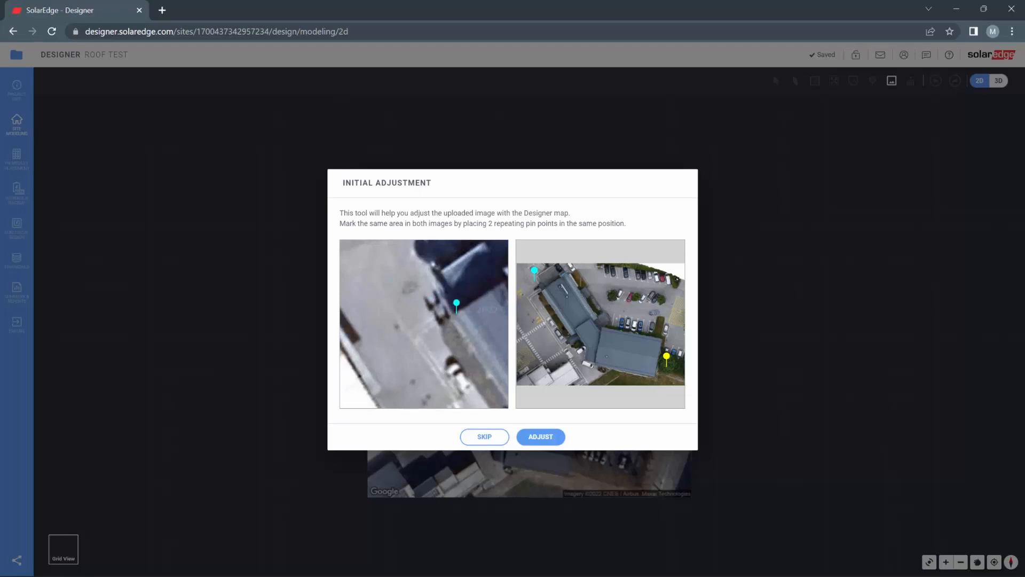
{"action": "scroll", "coordinate": [549, 293], "scroll_direction": "up", "scroll_amount": 5}
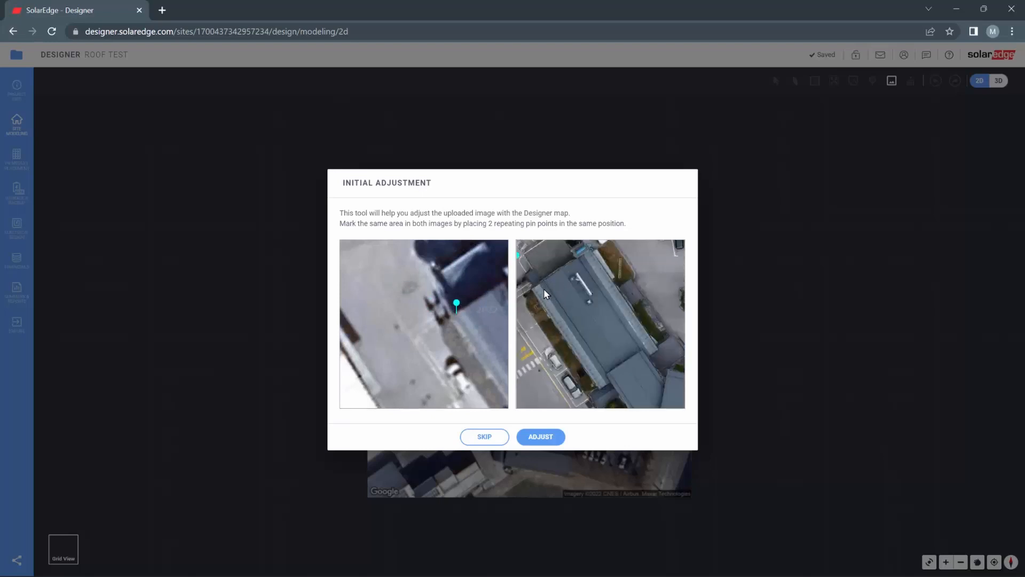
{"action": "left_click_drag", "start_coordinate": [550, 281], "coordinate": [602, 320]}
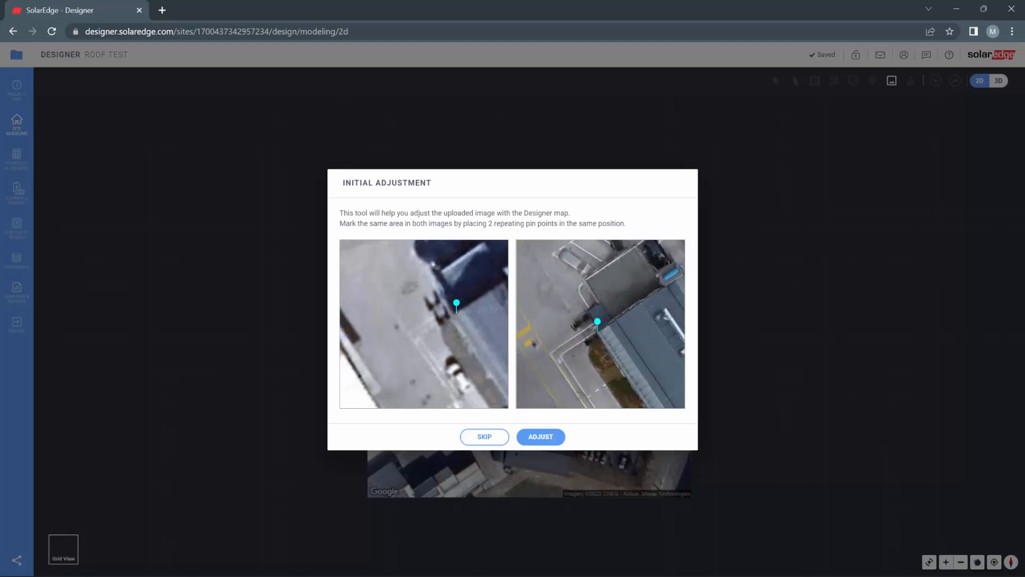
Move the yellow alignment pin on the satellite map to the tip of the hatched area in the parking lot.
{"action": "scroll", "coordinate": [457, 324], "scroll_direction": "down", "scroll_amount": 5}
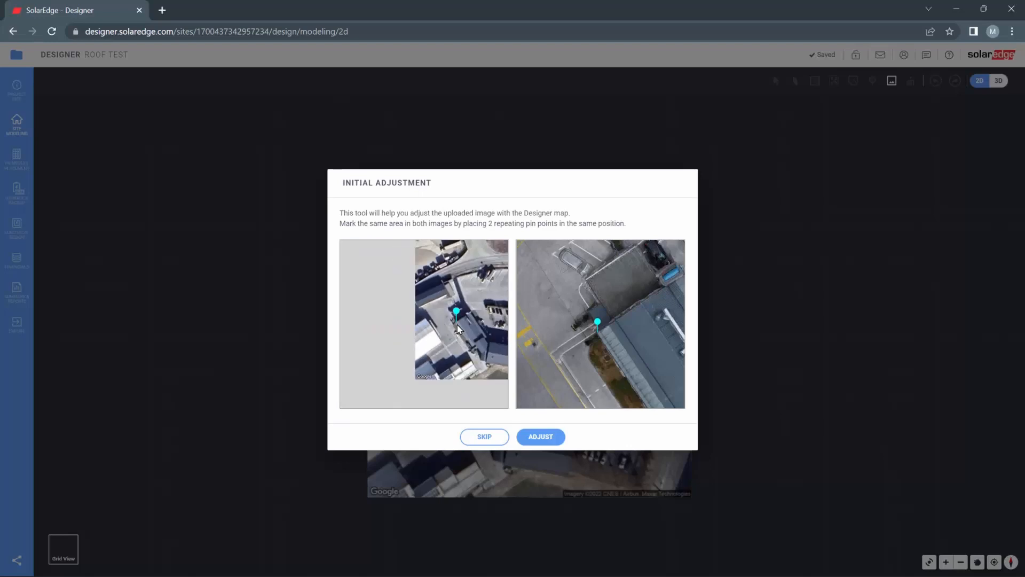
{"action": "left_click_drag", "start_coordinate": [451, 334], "coordinate": [410, 340]}
{"action": "scroll", "coordinate": [457, 348], "scroll_direction": "up", "scroll_amount": 5}
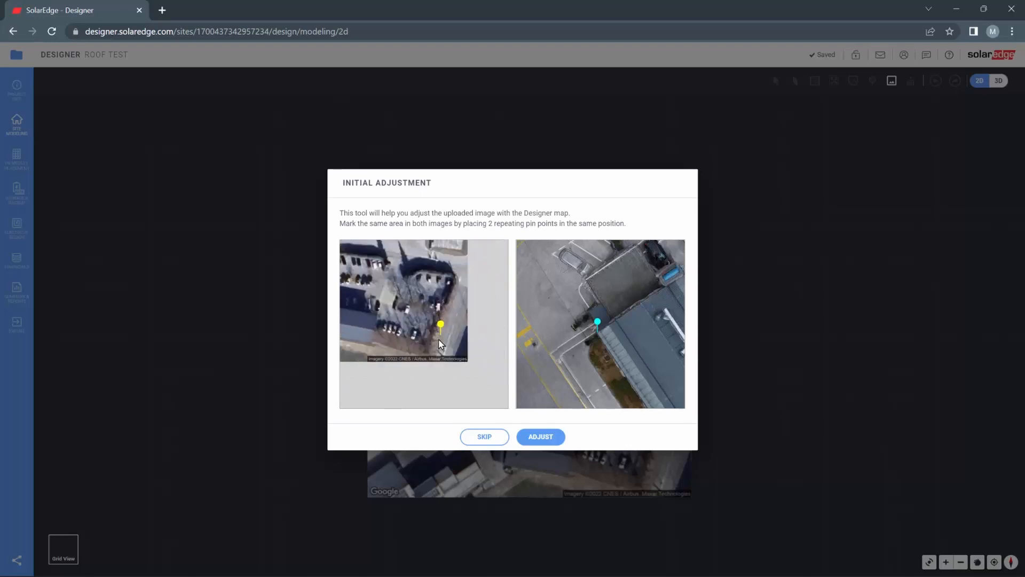
{"action": "scroll", "coordinate": [579, 332], "scroll_direction": "down", "scroll_amount": 2}
{"action": "scroll", "coordinate": [578, 329], "scroll_direction": "down", "scroll_amount": 3}
{"action": "left_click_drag", "start_coordinate": [602, 333], "coordinate": [534, 280]}
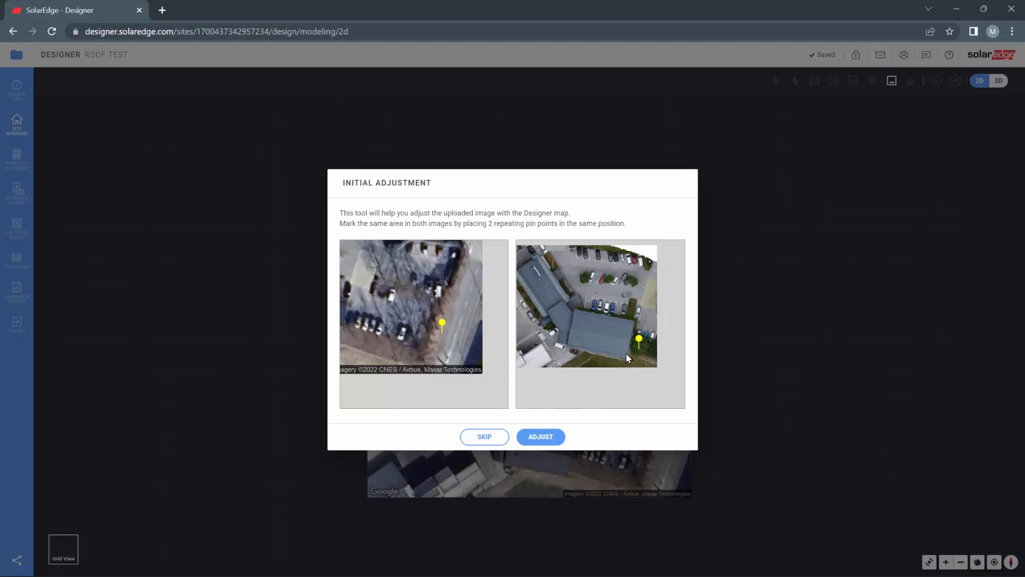
{"action": "left_click_drag", "start_coordinate": [442, 323], "coordinate": [417, 286]}
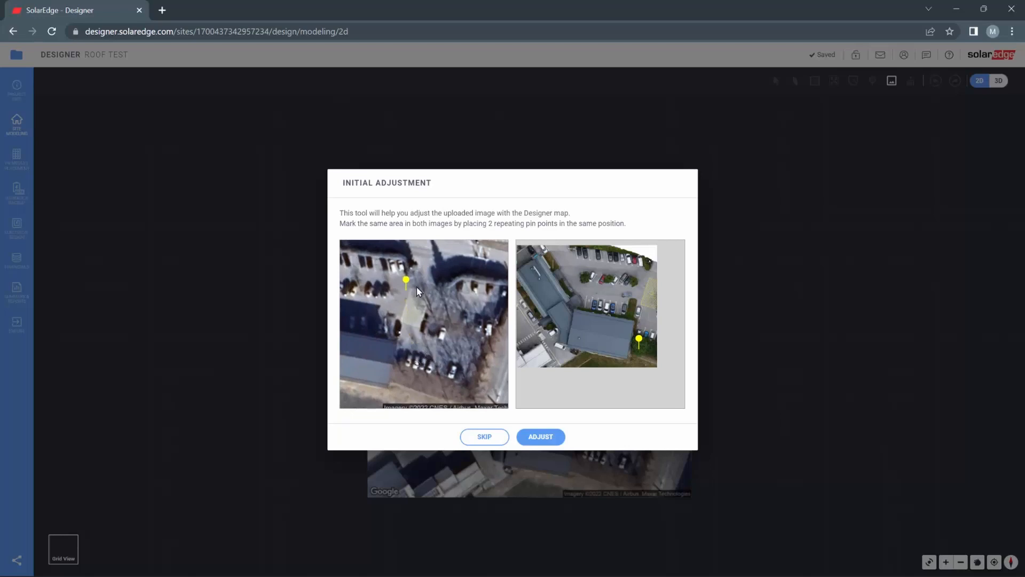
{"action": "scroll", "coordinate": [417, 293], "scroll_direction": "up", "scroll_amount": 3}
{"action": "scroll", "coordinate": [417, 298], "scroll_direction": "up", "scroll_amount": 2}
{"action": "left_click_drag", "start_coordinate": [357, 263], "coordinate": [384, 254]}
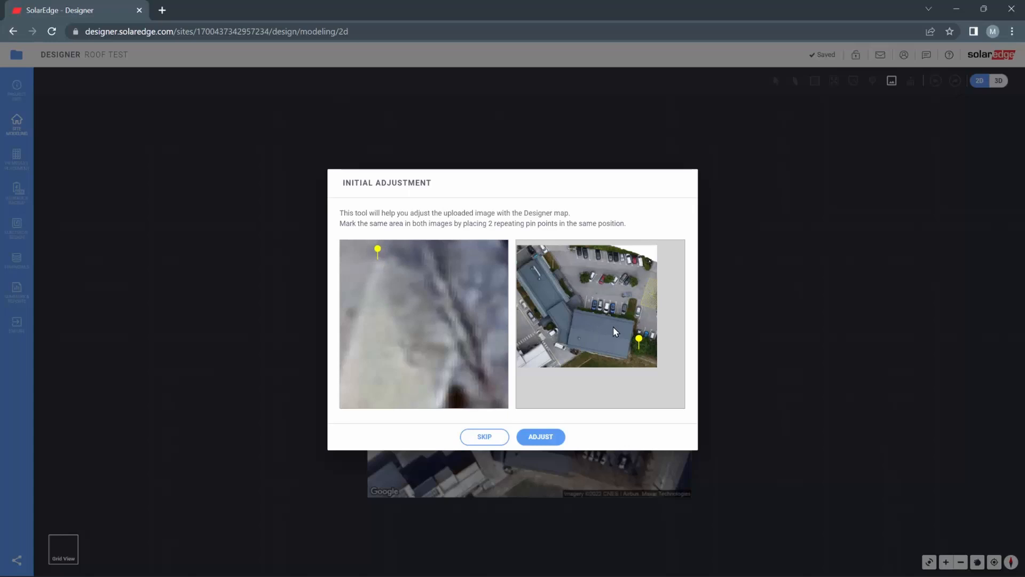
Place the yellow pin on the matching tip of the yellow hatched area in the uploaded image and run the adjustment.
{"action": "left_click_drag", "start_coordinate": [594, 328], "coordinate": [610, 288]}
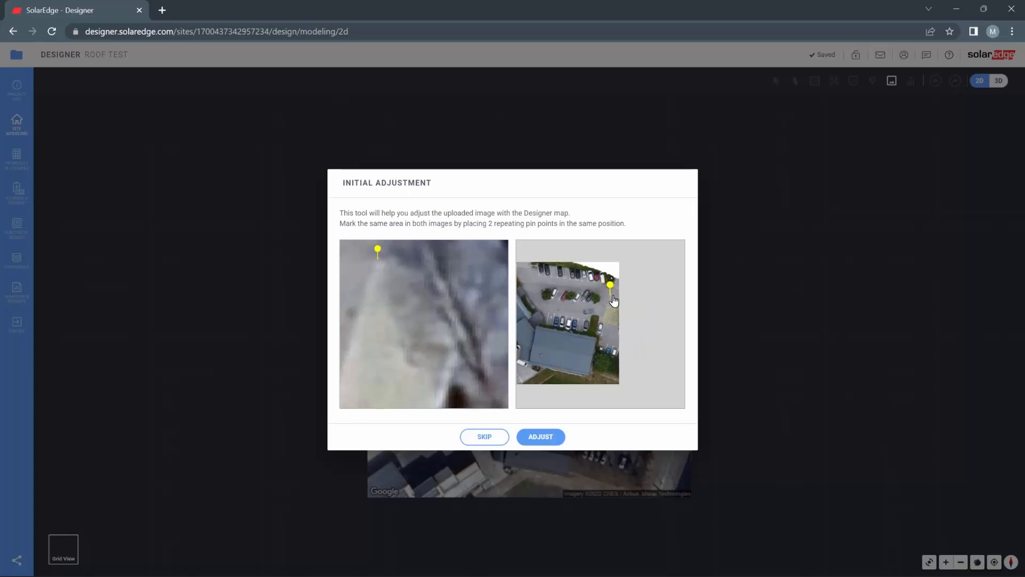
{"action": "scroll", "coordinate": [614, 300], "scroll_direction": "up", "scroll_amount": 5}
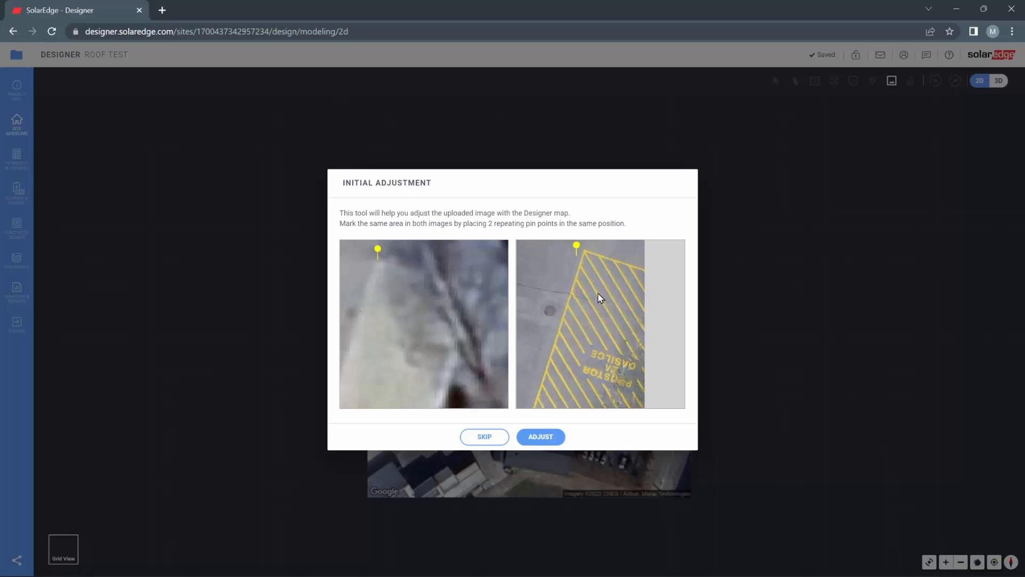
{"action": "left_click_drag", "start_coordinate": [598, 298], "coordinate": [600, 343]}
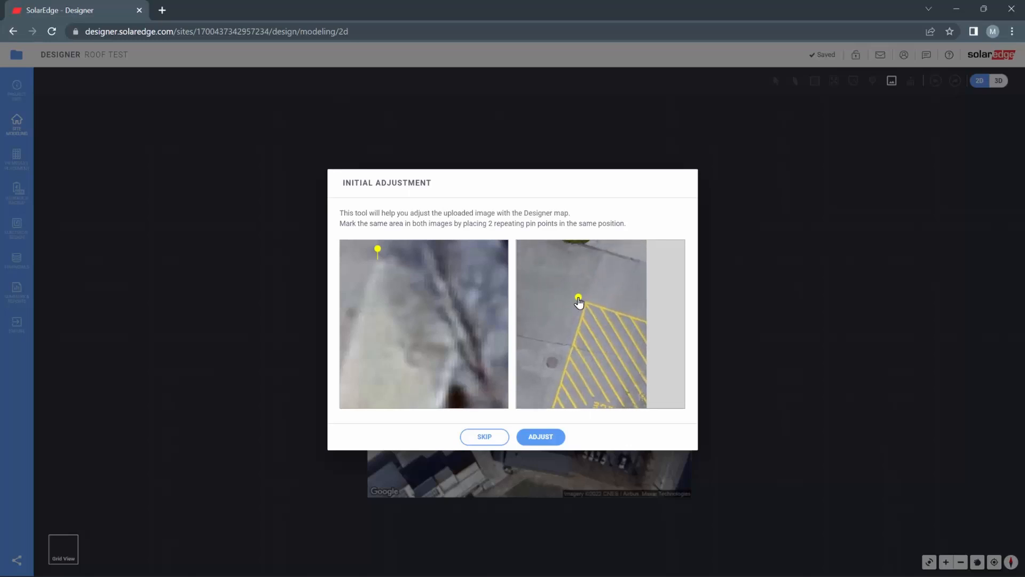
{"action": "left_click_drag", "start_coordinate": [578, 299], "coordinate": [589, 294]}
{"action": "left_click", "coordinate": [541, 436]}
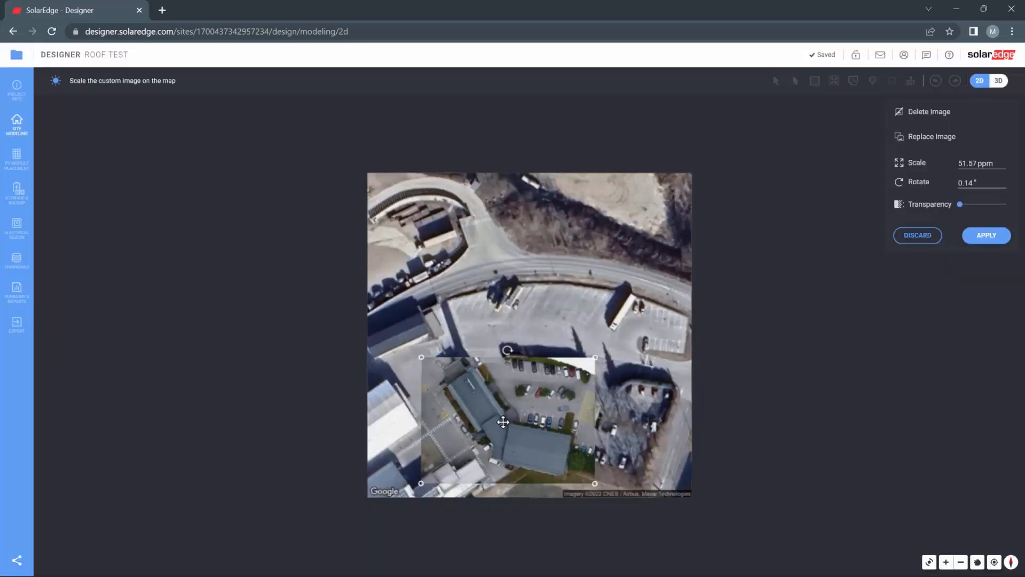
Compare the overlaid image with the satellite map by varying the image's transparency.
{"action": "scroll", "coordinate": [500, 469], "scroll_direction": "up", "scroll_amount": 2}
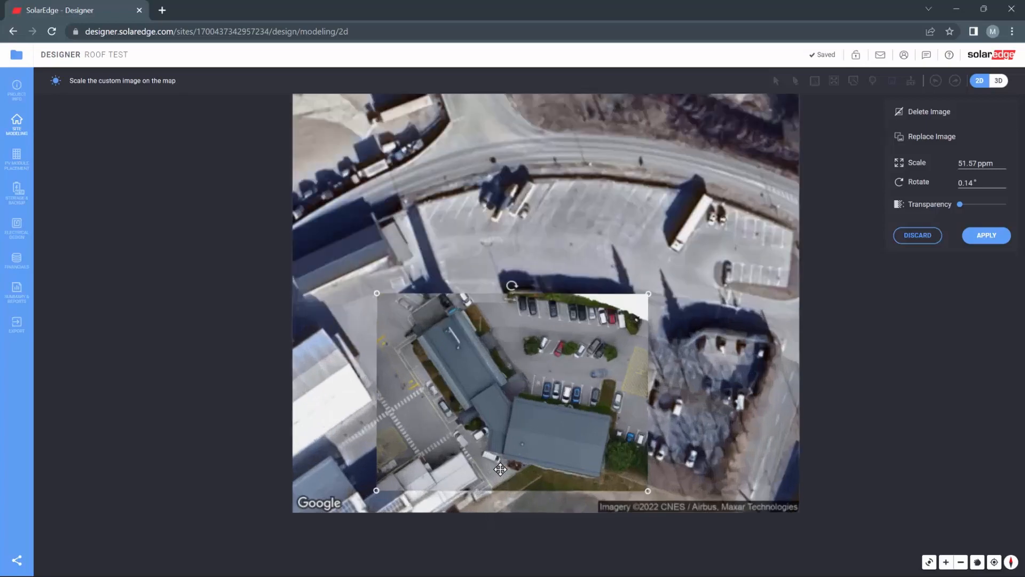
{"action": "scroll", "coordinate": [500, 469], "scroll_direction": "up", "scroll_amount": 2}
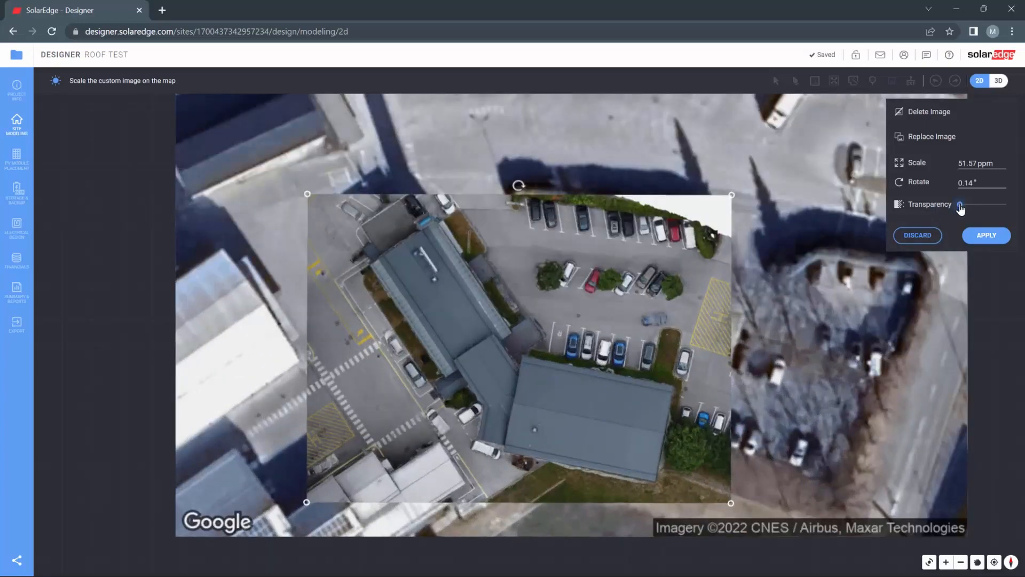
{"action": "left_click_drag", "start_coordinate": [960, 209], "coordinate": [940, 210]}
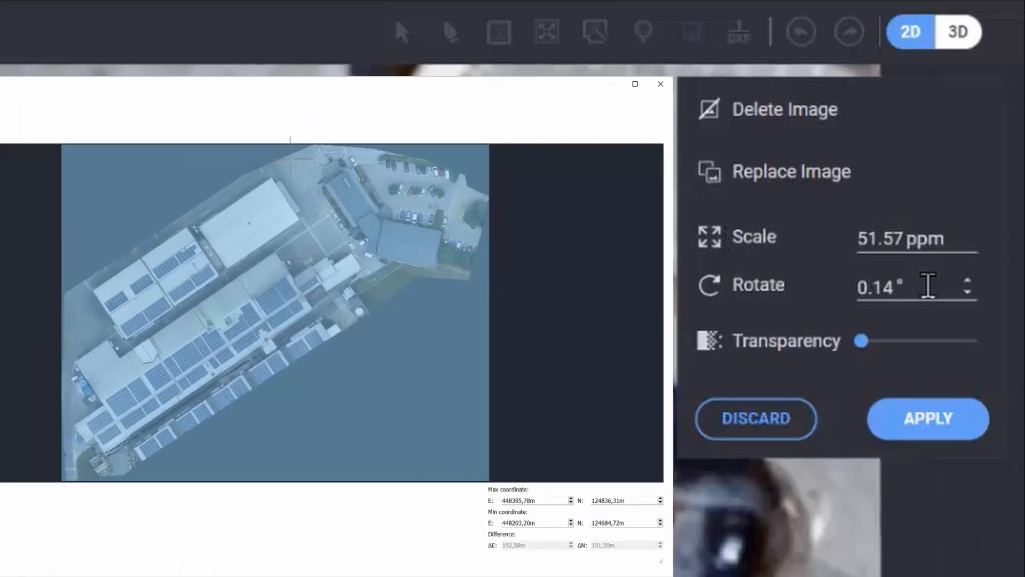
{"action": "left_click_drag", "start_coordinate": [291, 159], "coordinate": [453, 278]}
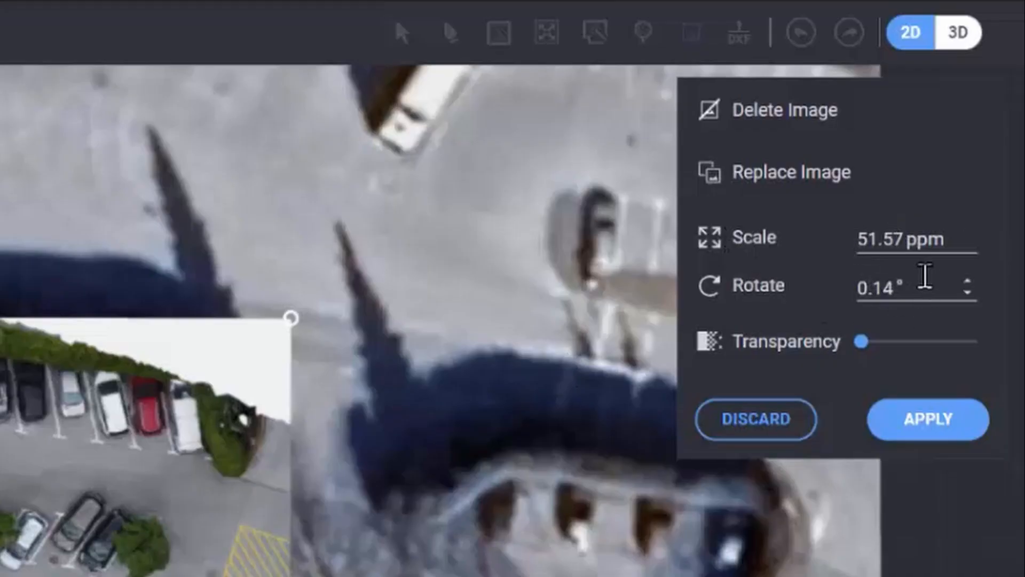
Set the background image's rotation to 0° and its scale to 50 ppm, and apply the placement.
{"action": "left_click_drag", "start_coordinate": [927, 288], "coordinate": [835, 298]}
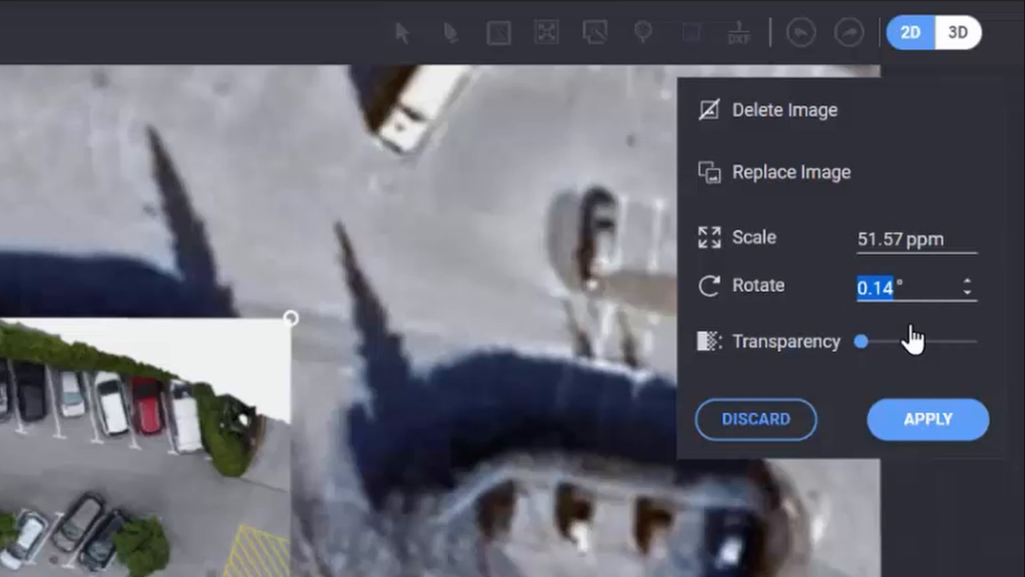
{"action": "type", "text": "0"}
{"action": "left_click", "coordinate": [903, 238]}
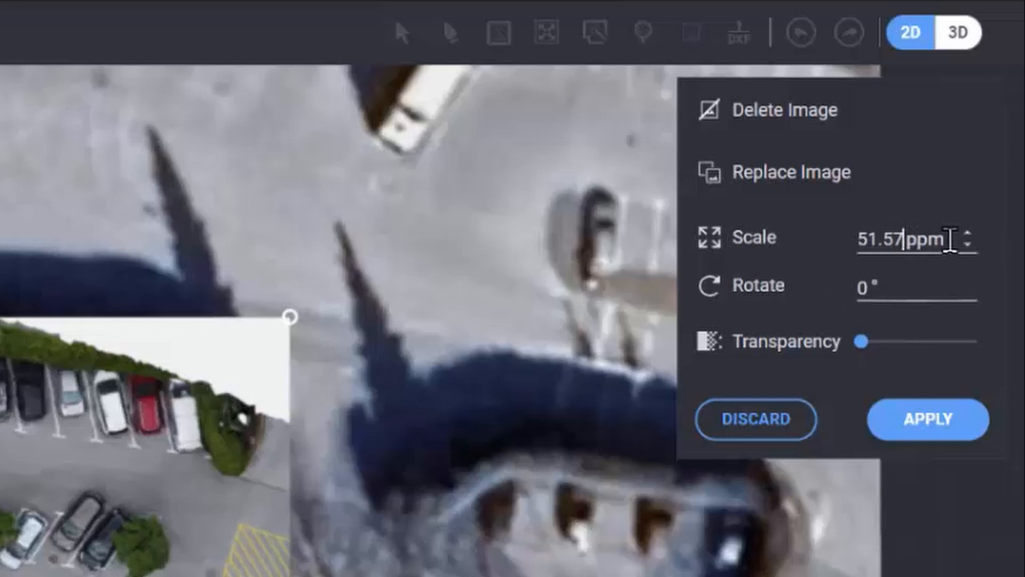
{"action": "left_click_drag", "start_coordinate": [903, 239], "coordinate": [866, 237]}
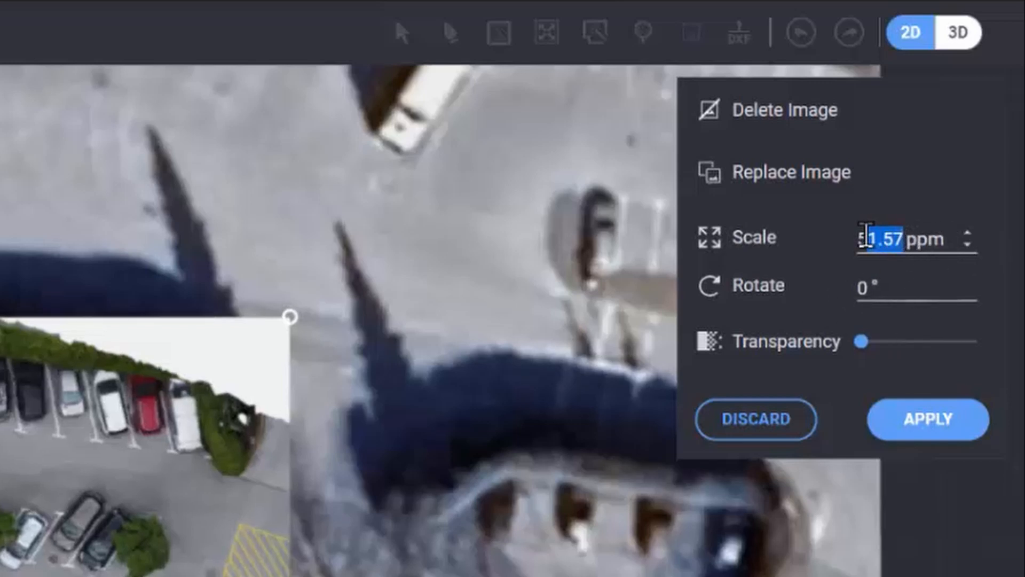
{"action": "type", "text": "0"}
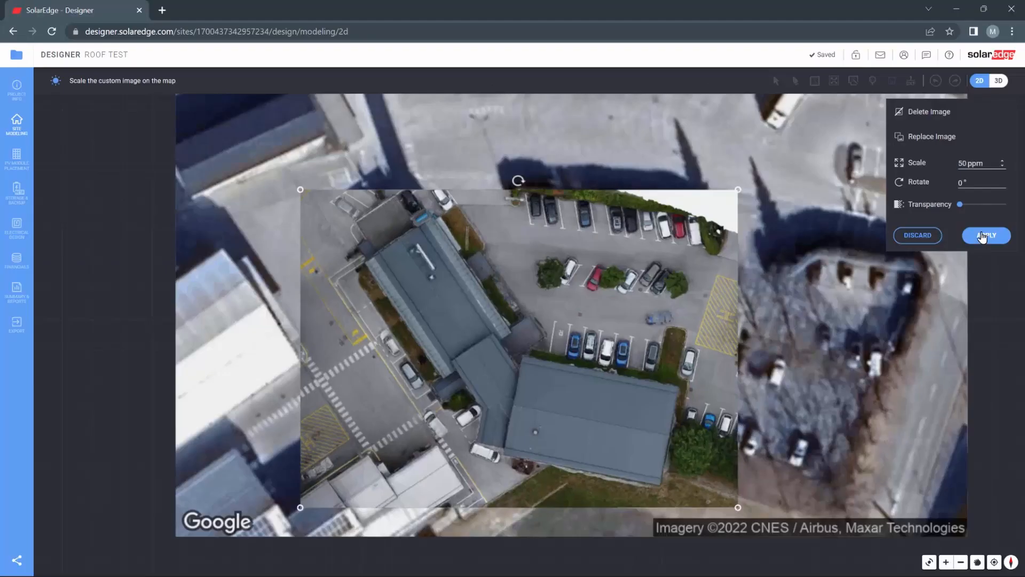
{"action": "mouse_move", "coordinate": [960, 205]}
{"action": "left_mouse_down"}
{"action": "mouse_move", "coordinate": [1007, 208]}
{"action": "mouse_move", "coordinate": [962, 213]}
{"action": "left_mouse_up"}
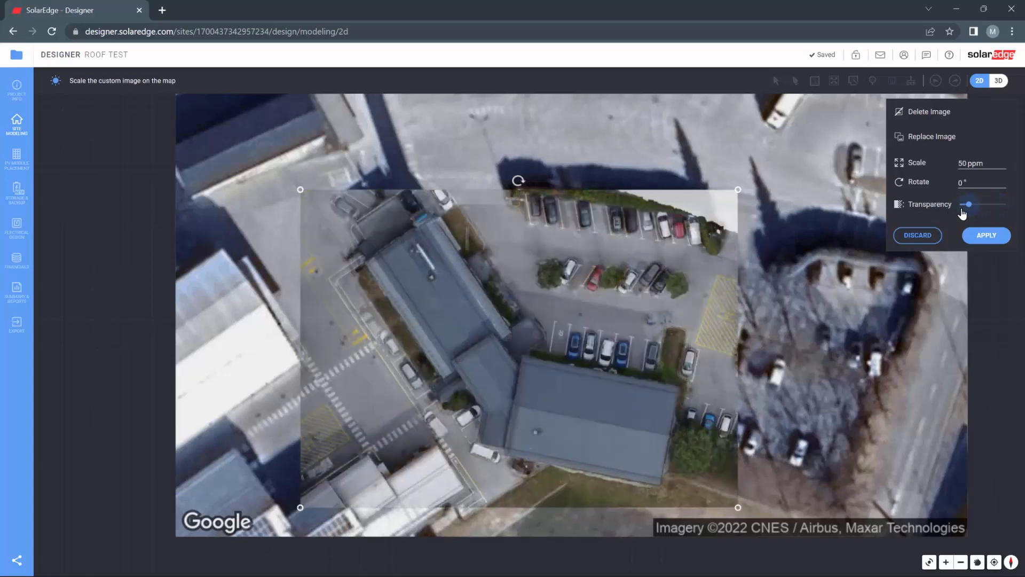
{"action": "left_click", "coordinate": [985, 235]}
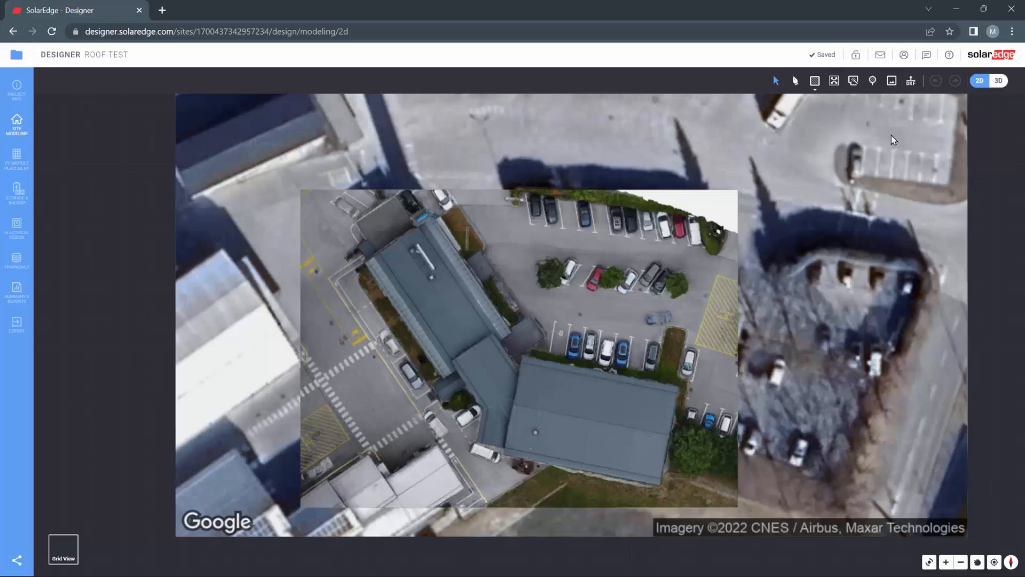
Upload the DXF drawing cad4SolEdg.dxf from the 20220623_Exoterm folder to the site model.
{"action": "left_click", "coordinate": [911, 81]}
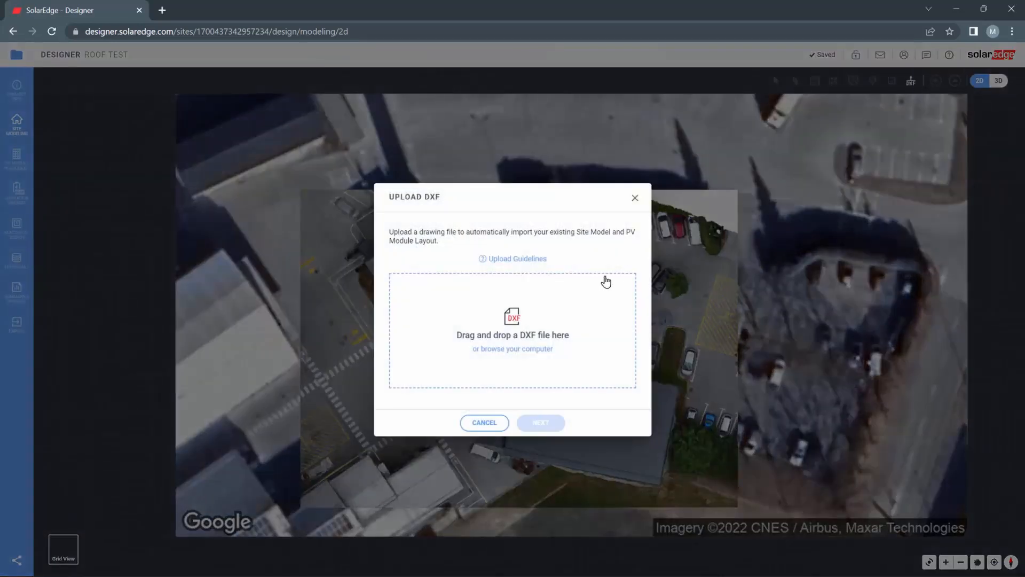
{"action": "left_click", "coordinate": [526, 349]}
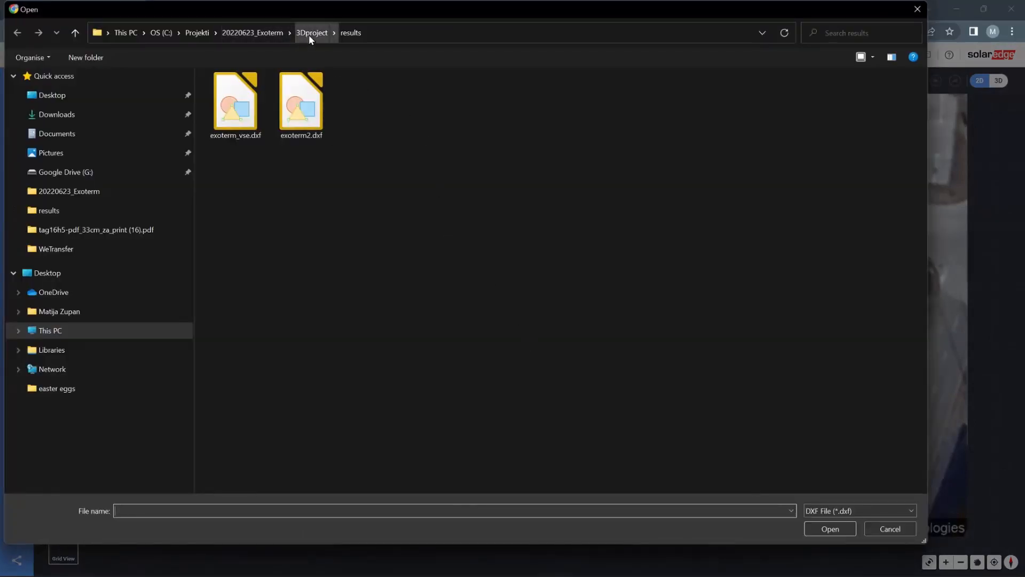
{"action": "left_click", "coordinate": [267, 33]}
{"action": "left_click", "coordinate": [301, 107]}
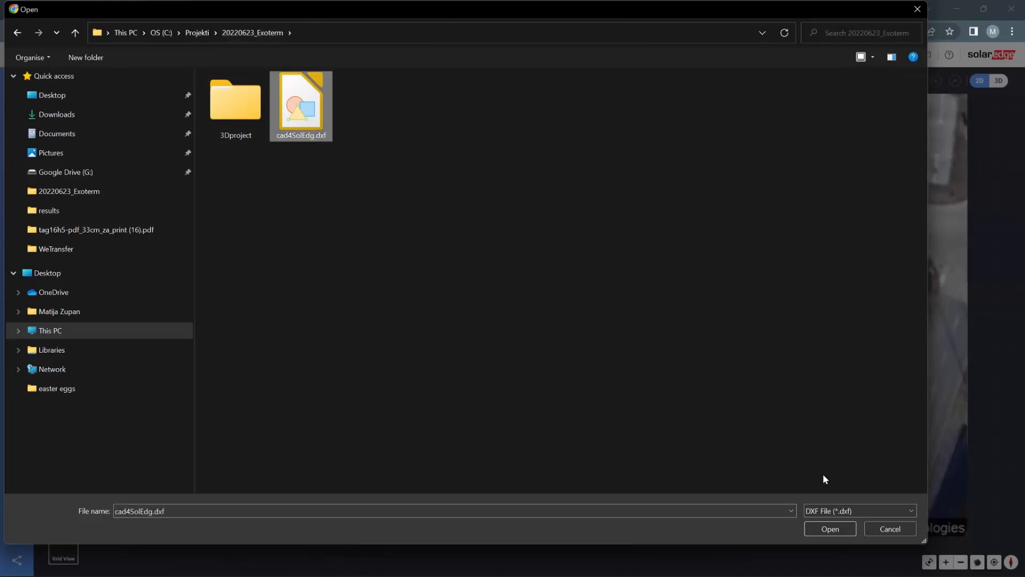
{"action": "left_click", "coordinate": [836, 531]}
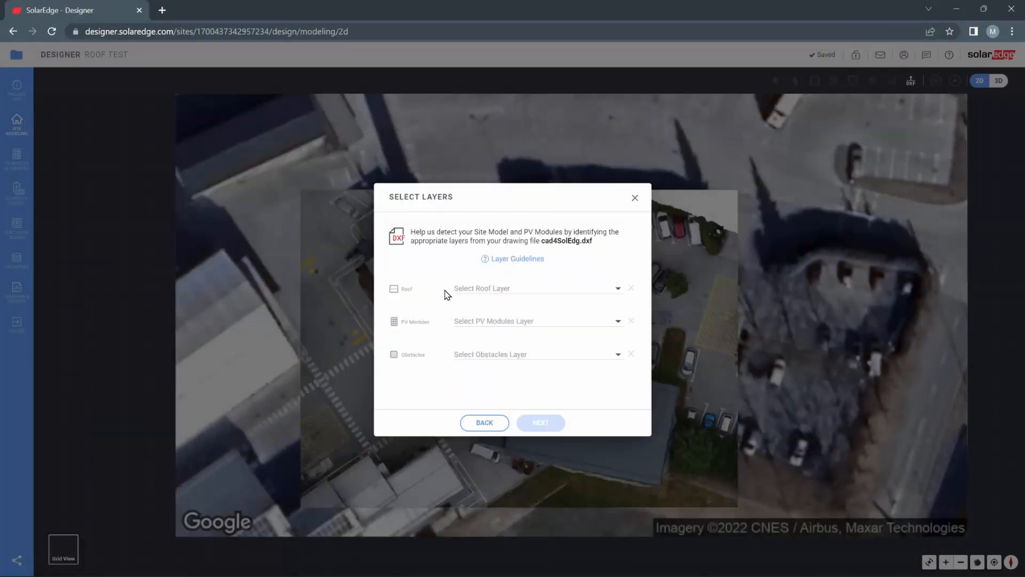
Assign the main_roof layer to the roof and main_elements to the obstacles, and complete the DXF import.
{"action": "left_click", "coordinate": [610, 287]}
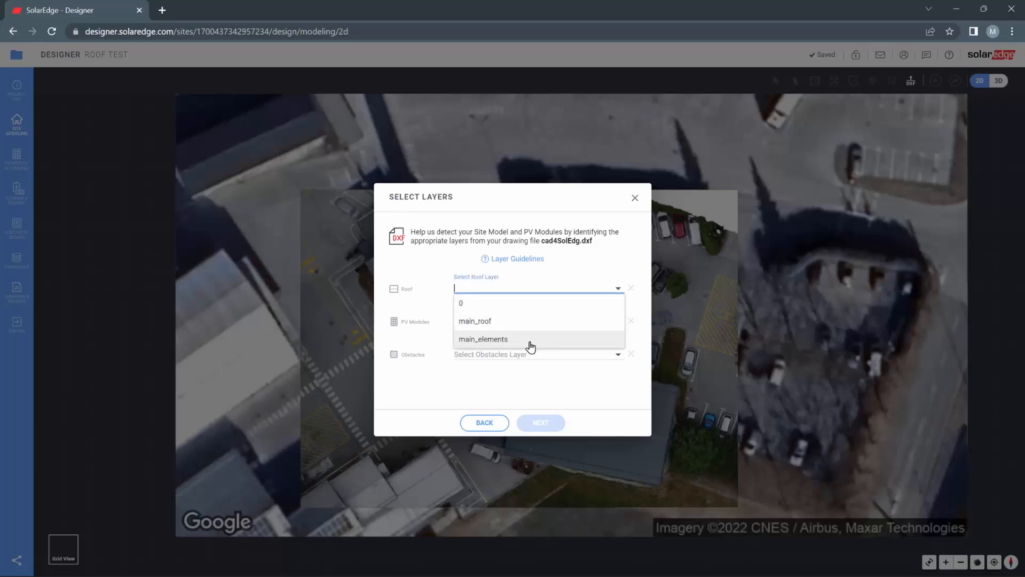
{"action": "left_click", "coordinate": [534, 325]}
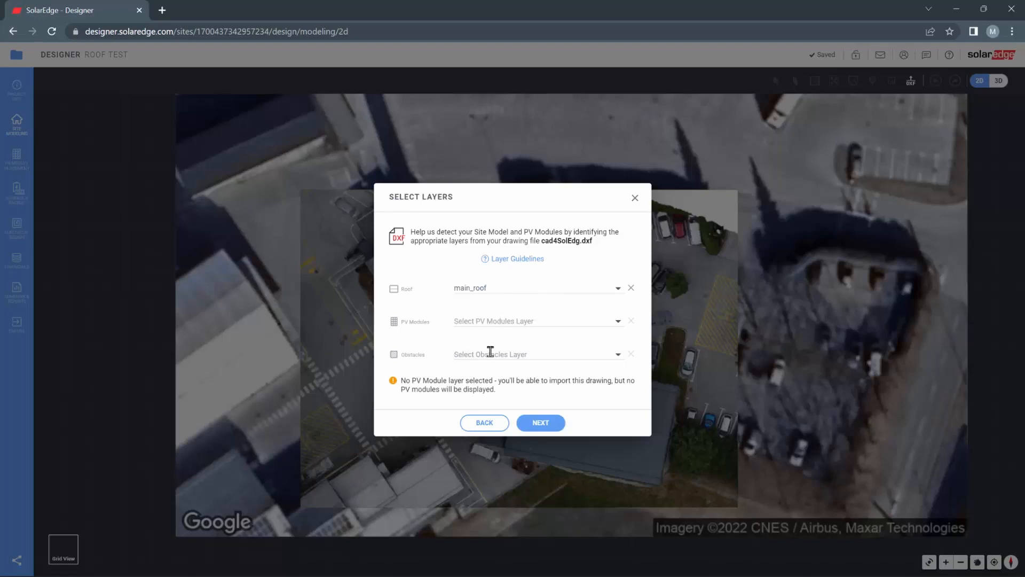
{"action": "left_click", "coordinate": [550, 351]}
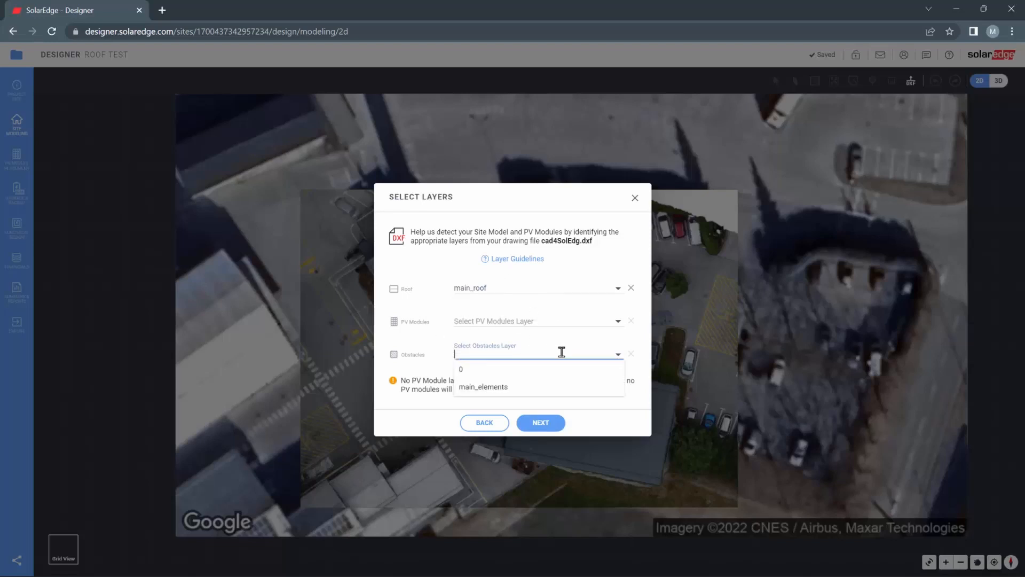
{"action": "left_click", "coordinate": [503, 395]}
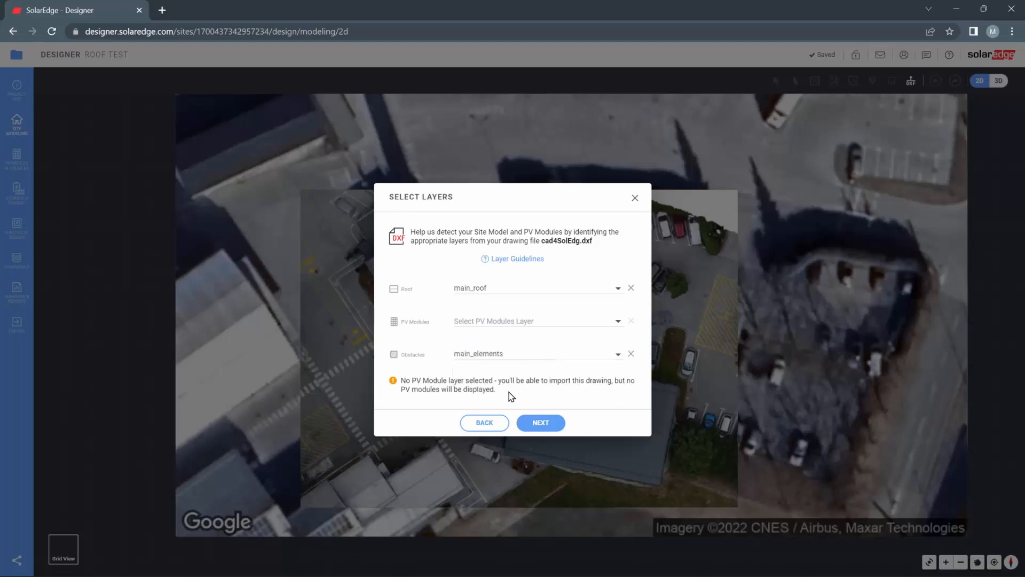
{"action": "left_click", "coordinate": [548, 425]}
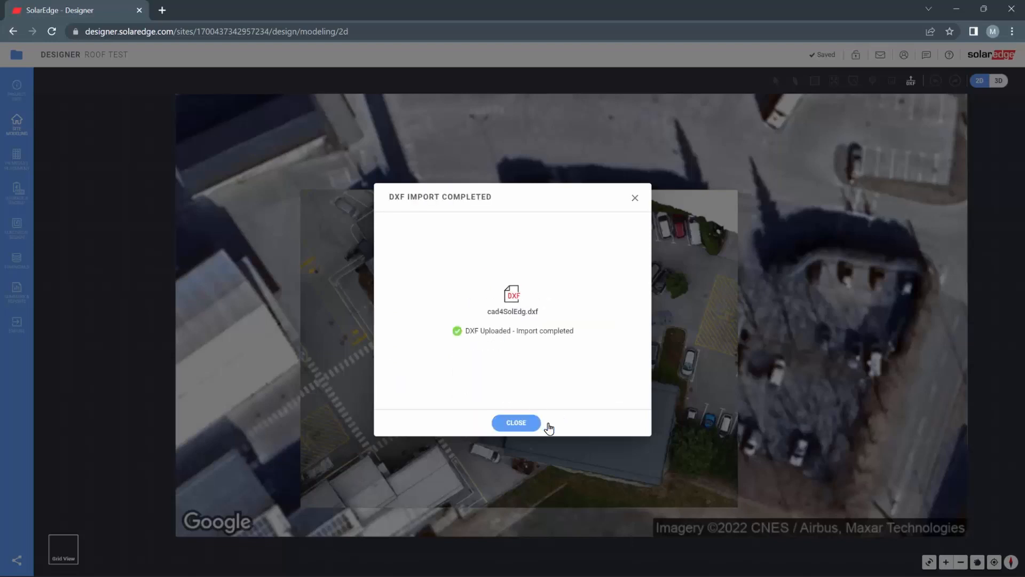
{"action": "left_click", "coordinate": [526, 422]}
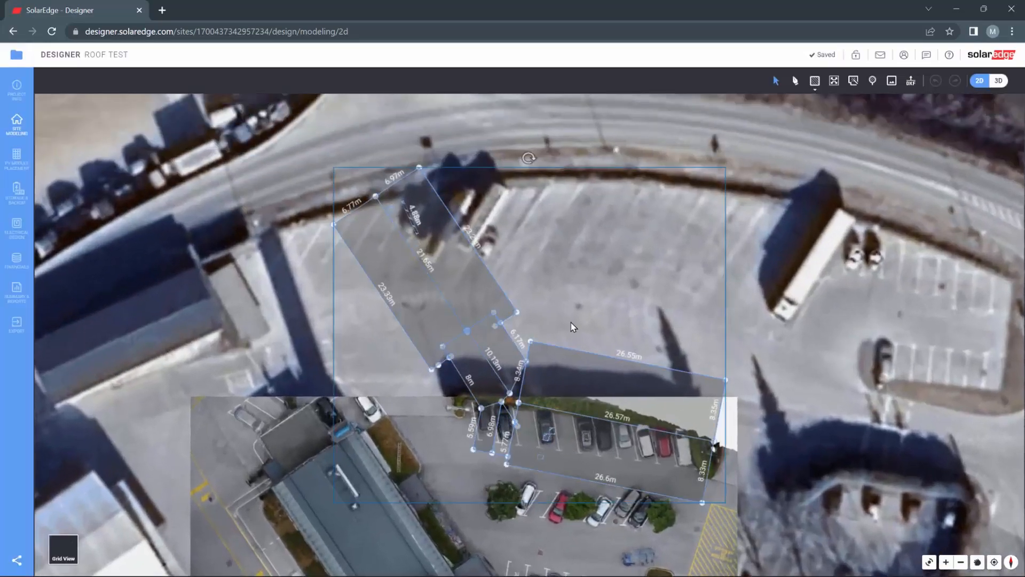
Move the imported roof model onto the buildings in the orthophoto and fine-tune its fit at the large roof's lower-right corner.
{"action": "scroll", "coordinate": [592, 336], "scroll_direction": "down", "scroll_amount": 5}
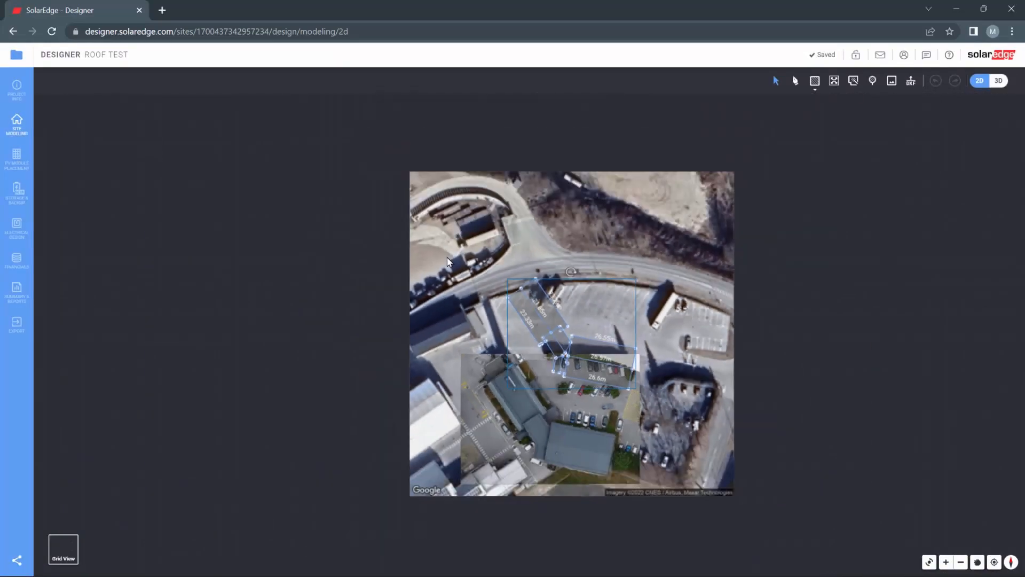
{"action": "scroll", "coordinate": [639, 452], "scroll_direction": "up", "scroll_amount": 5}
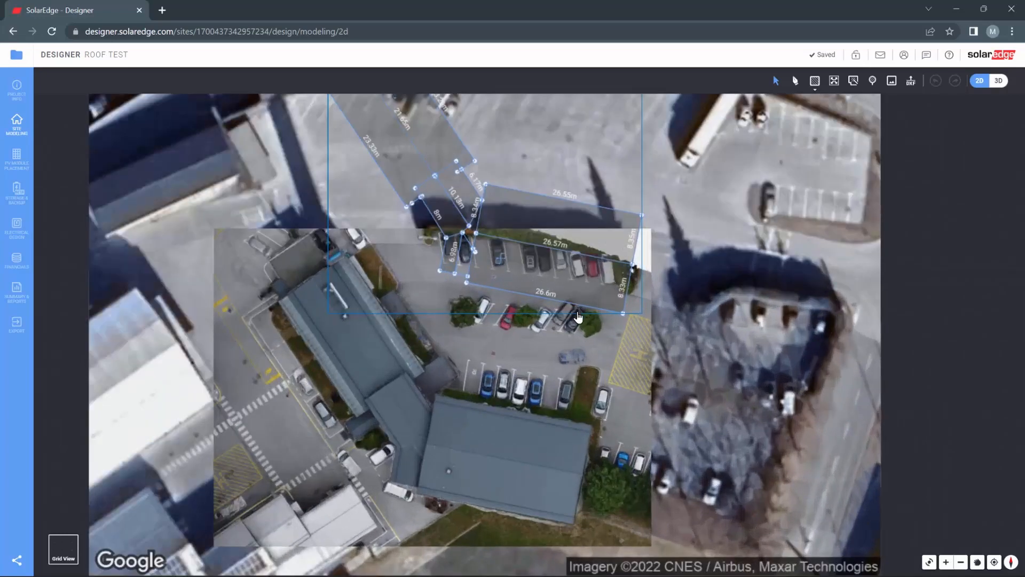
{"action": "left_click_drag", "start_coordinate": [578, 316], "coordinate": [527, 521]}
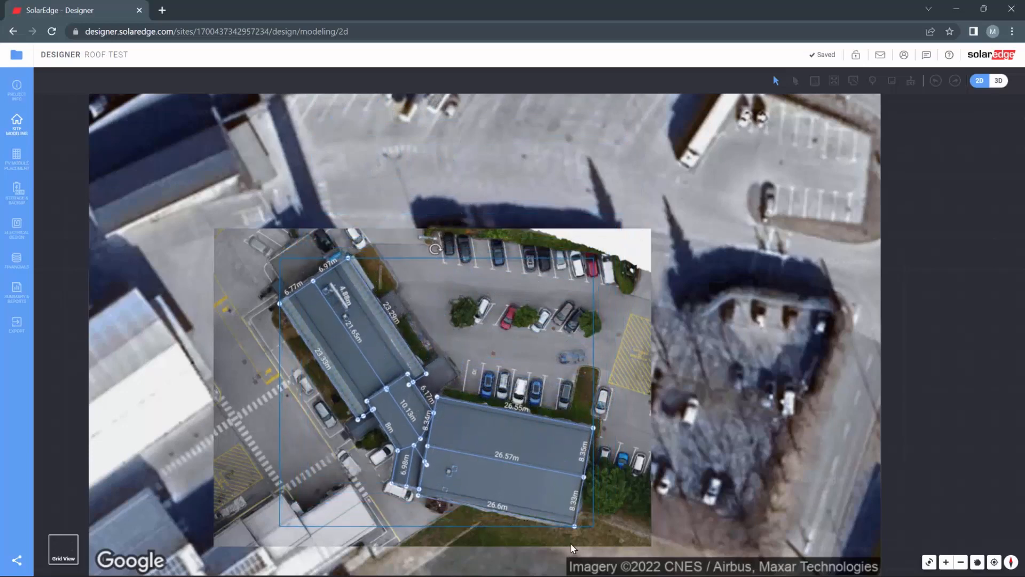
{"action": "scroll", "coordinate": [572, 540], "scroll_direction": "up", "scroll_amount": 5}
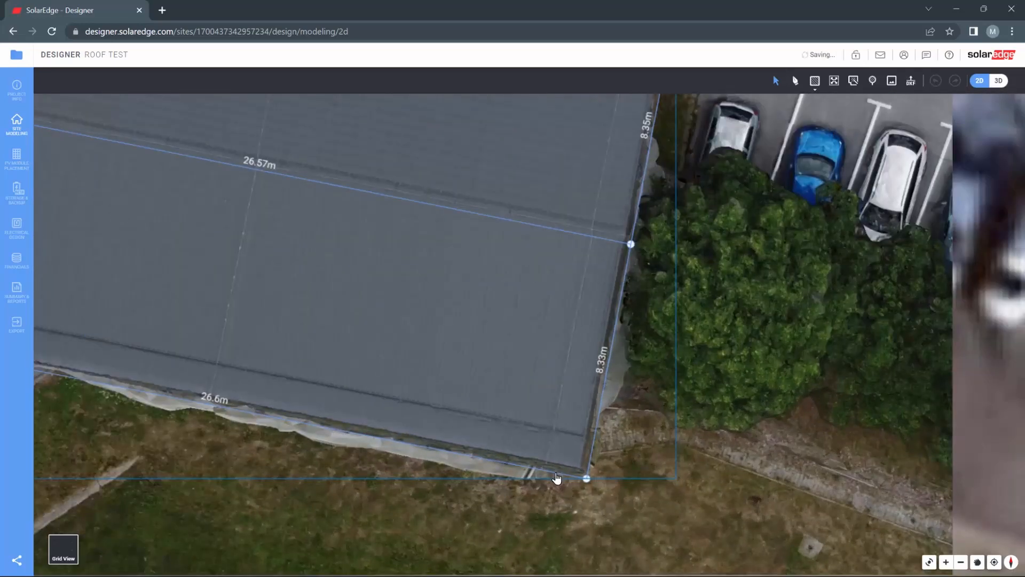
{"action": "left_click_drag", "start_coordinate": [556, 477], "coordinate": [551, 463]}
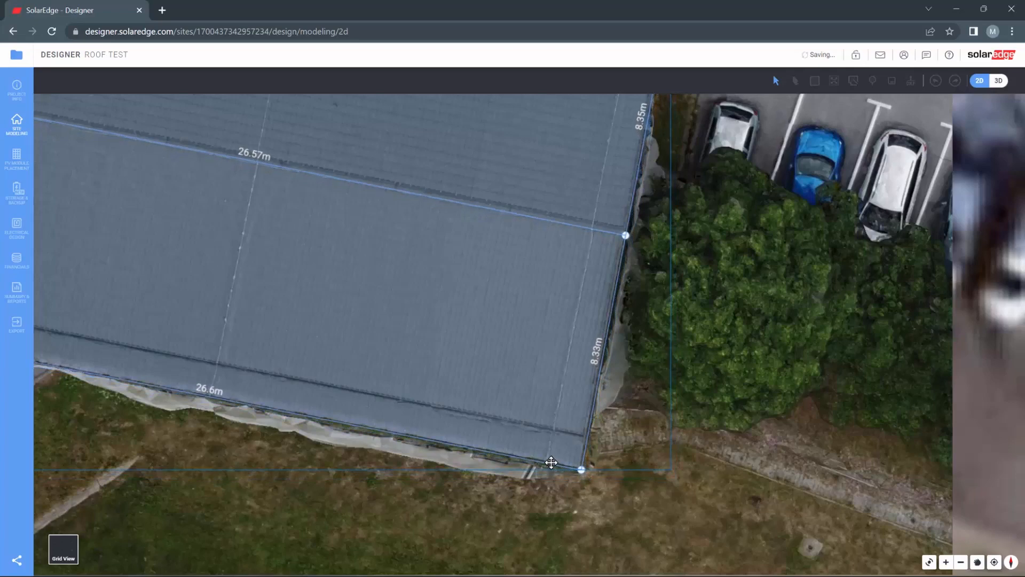
Examine how the roof outlines and obstacles match the orthophoto on the long, connecting and large roofs.
{"action": "scroll", "coordinate": [517, 423], "scroll_direction": "down", "scroll_amount": 5}
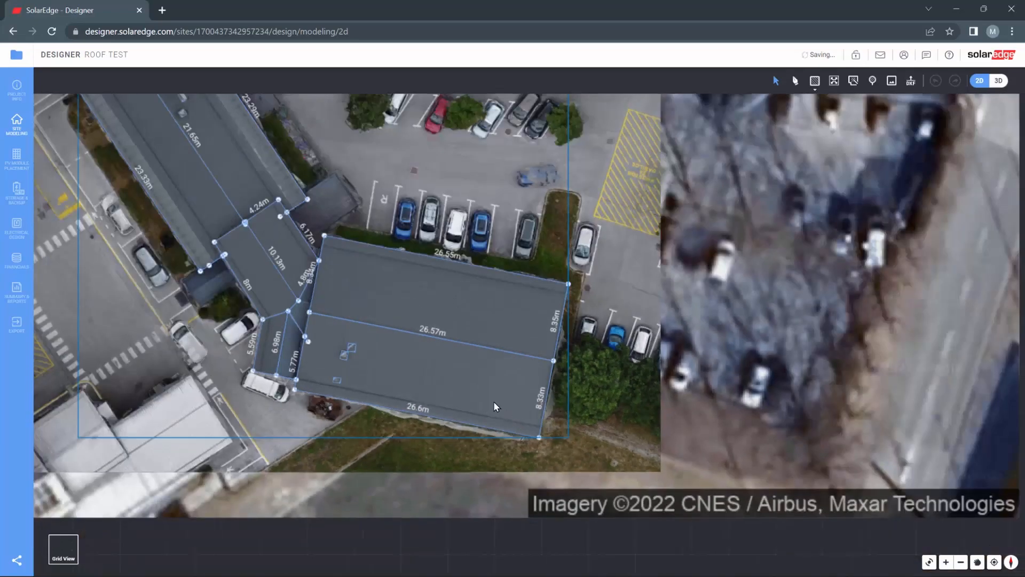
{"action": "scroll", "coordinate": [213, 195], "scroll_direction": "up", "scroll_amount": 8}
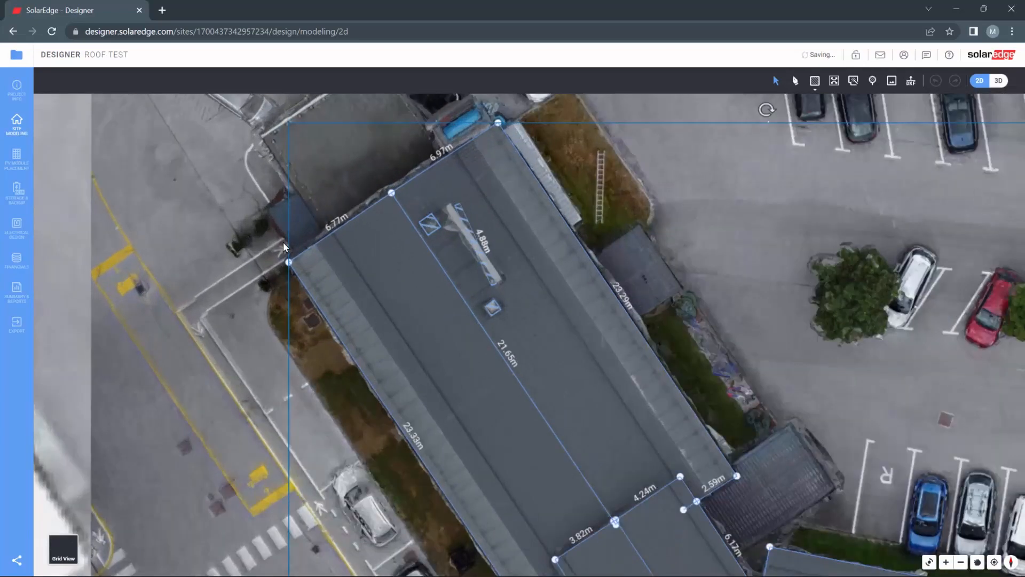
{"action": "scroll", "coordinate": [310, 303], "scroll_direction": "down", "scroll_amount": 6}
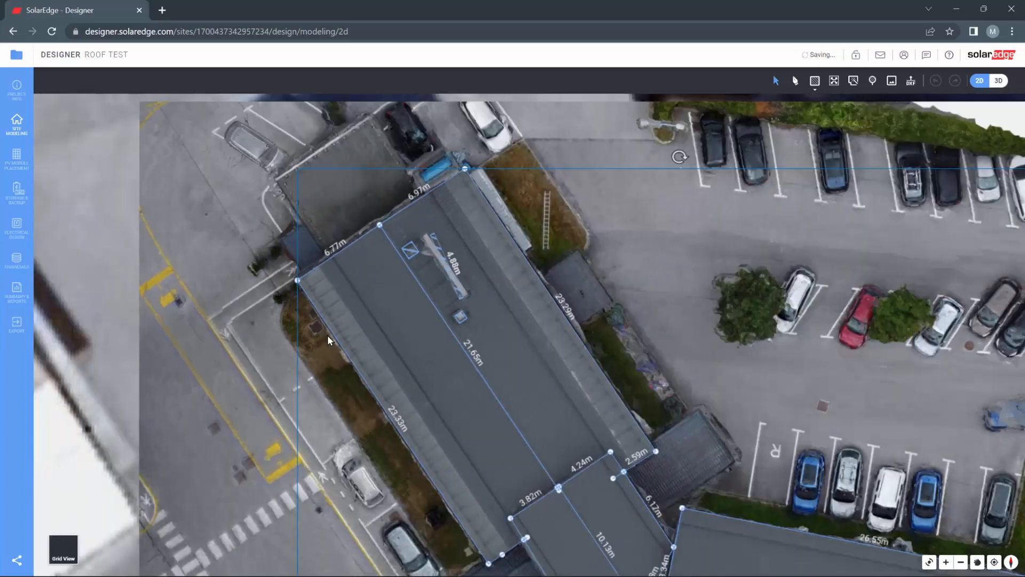
{"action": "right_click_drag", "start_coordinate": [587, 404], "coordinate": [598, 235]}
{"action": "scroll", "coordinate": [651, 308], "scroll_direction": "up", "scroll_amount": 2}
{"action": "scroll", "coordinate": [652, 308], "scroll_direction": "up", "scroll_amount": 2}
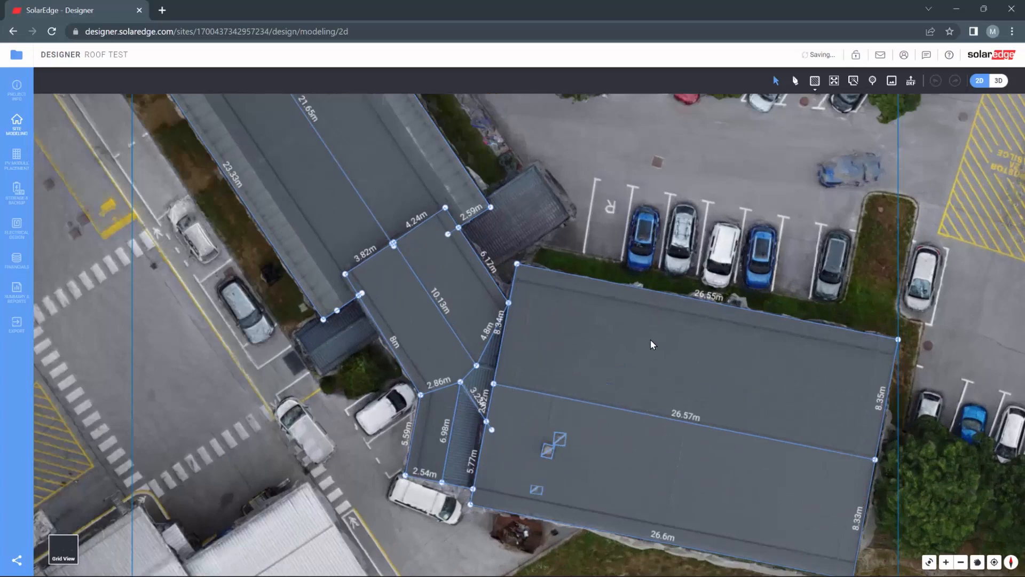
{"action": "scroll", "coordinate": [563, 478], "scroll_direction": "up", "scroll_amount": 5}
{"action": "scroll", "coordinate": [556, 446], "scroll_direction": "up", "scroll_amount": 4}
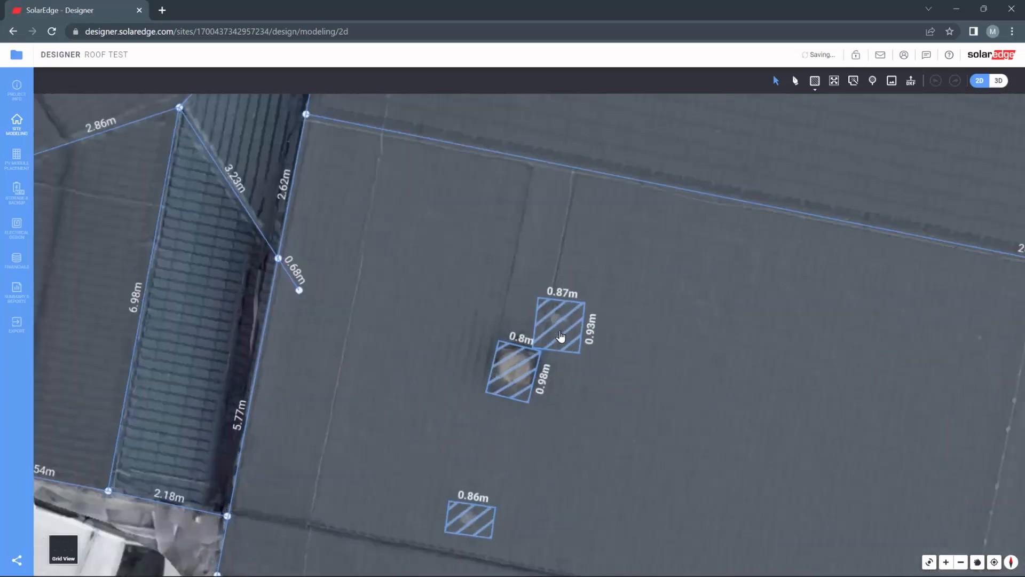
{"action": "scroll", "coordinate": [480, 494], "scroll_direction": "down", "scroll_amount": 8}
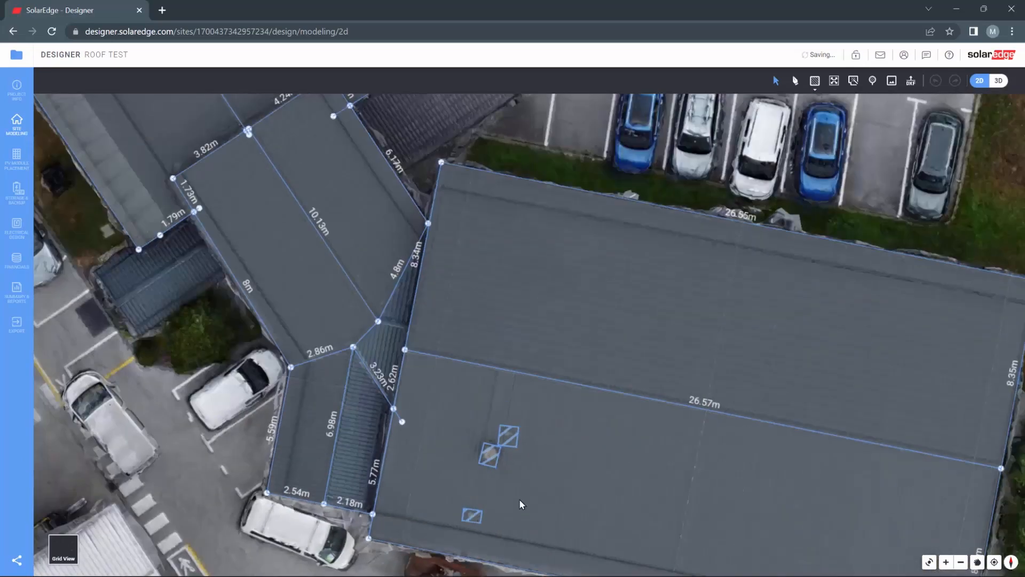
Rotate the long narrow obstacle on the upper-left building's roof to line up with the pipe in the orthophoto.
{"action": "scroll", "coordinate": [322, 180], "scroll_direction": "up", "scroll_amount": 8}
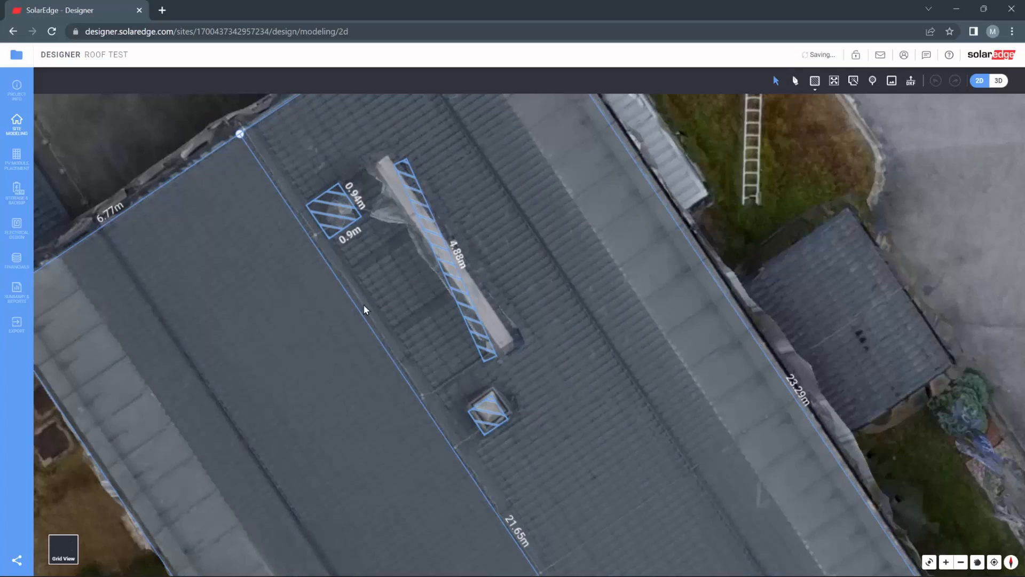
{"action": "scroll", "coordinate": [341, 320], "scroll_direction": "down", "scroll_amount": 1}
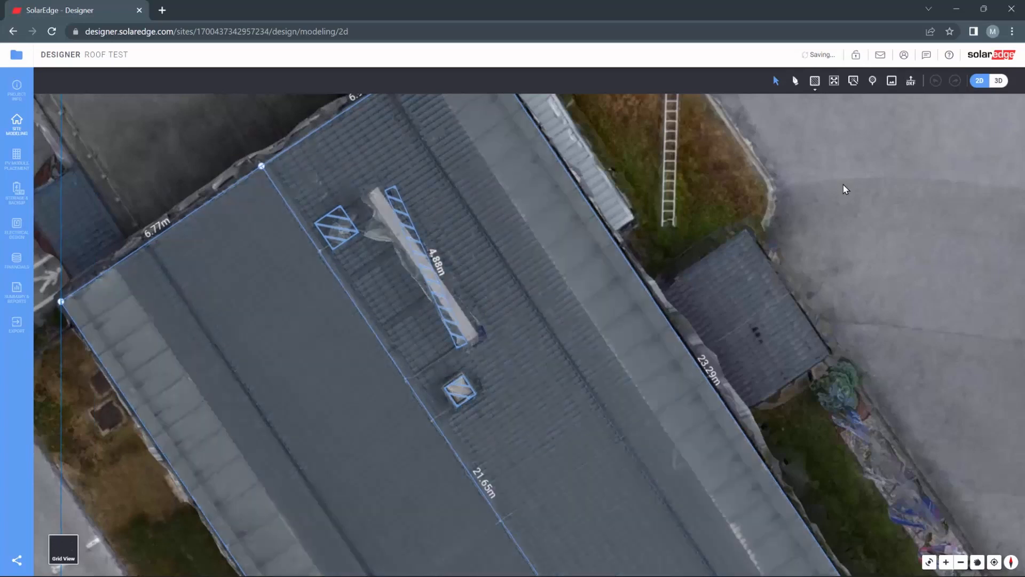
{"action": "left_click", "coordinate": [448, 306]}
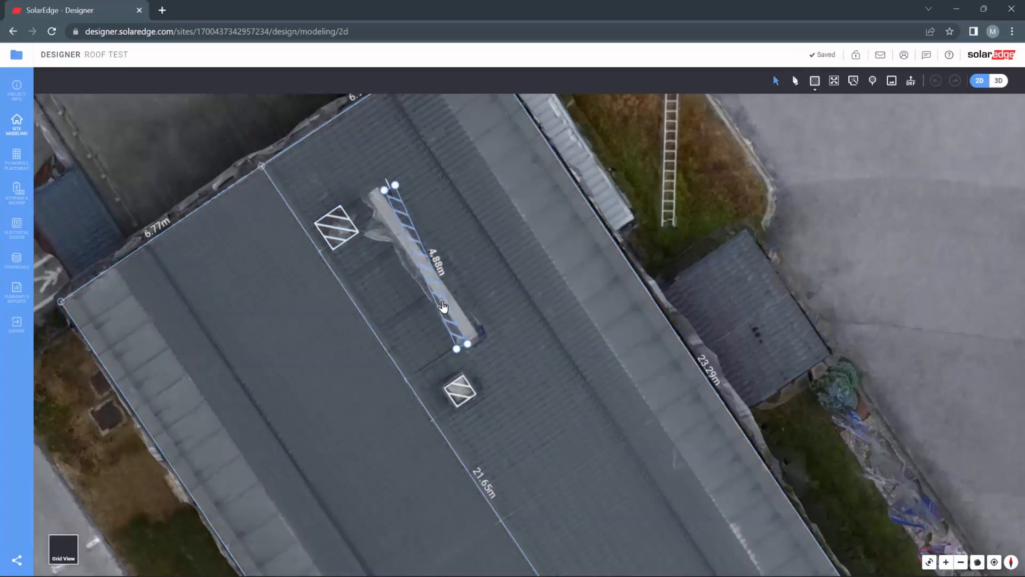
{"action": "left_click_drag", "start_coordinate": [378, 168], "coordinate": [363, 176]}
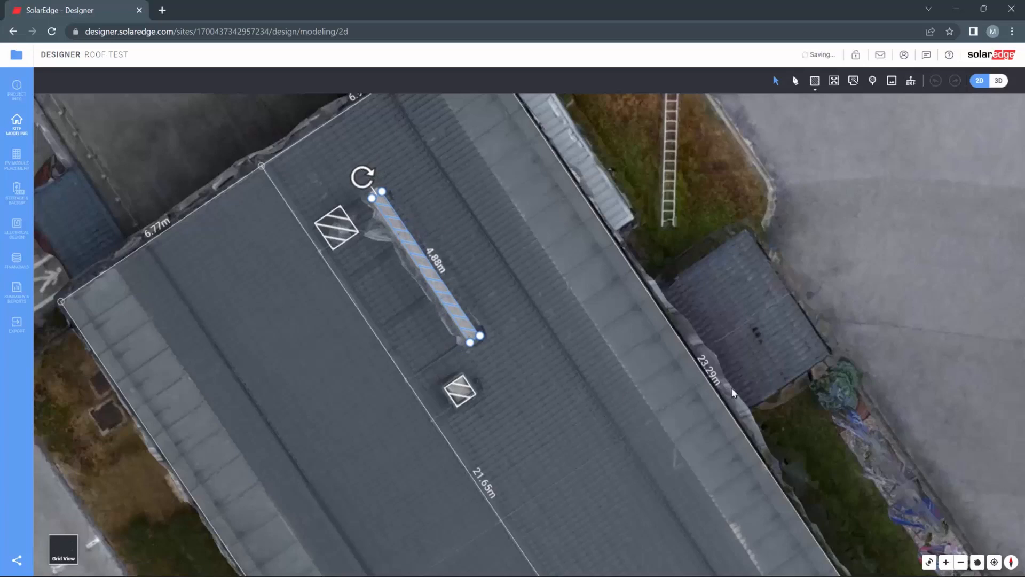
Check the connecting roof's edges and the obstacles on the large roof against the orthophoto.
{"action": "scroll", "coordinate": [732, 387], "scroll_direction": "down", "scroll_amount": 5}
{"action": "scroll", "coordinate": [785, 411], "scroll_direction": "up", "scroll_amount": 3}
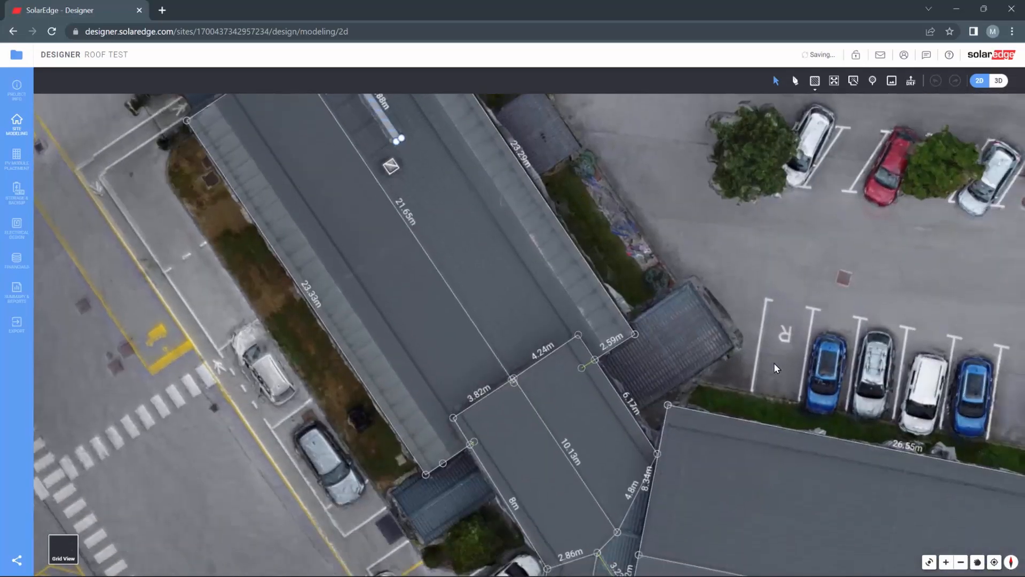
{"action": "left_click_drag", "start_coordinate": [775, 368], "coordinate": [562, 188]}
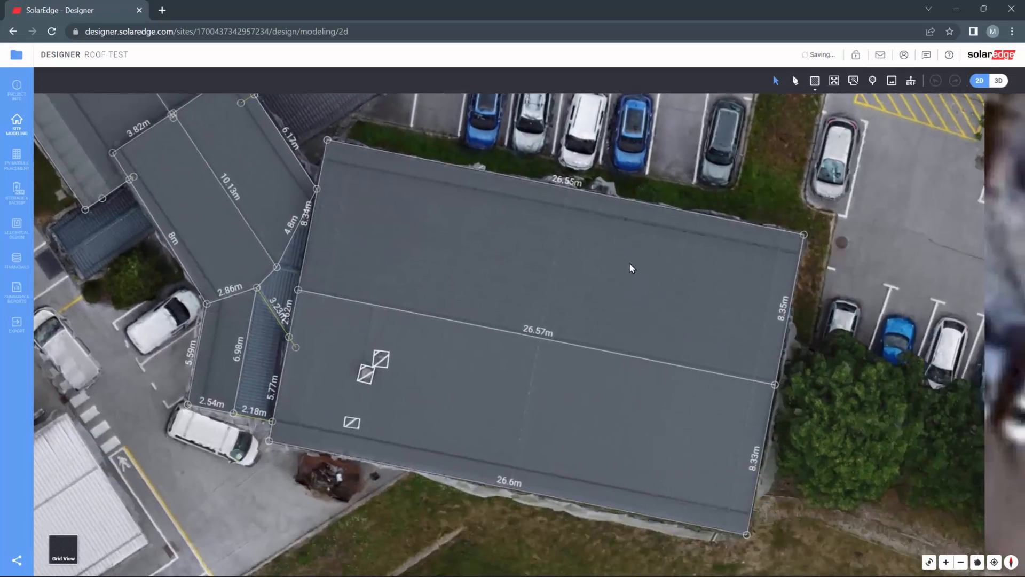
{"action": "scroll", "coordinate": [257, 330], "scroll_direction": "up", "scroll_amount": 3}
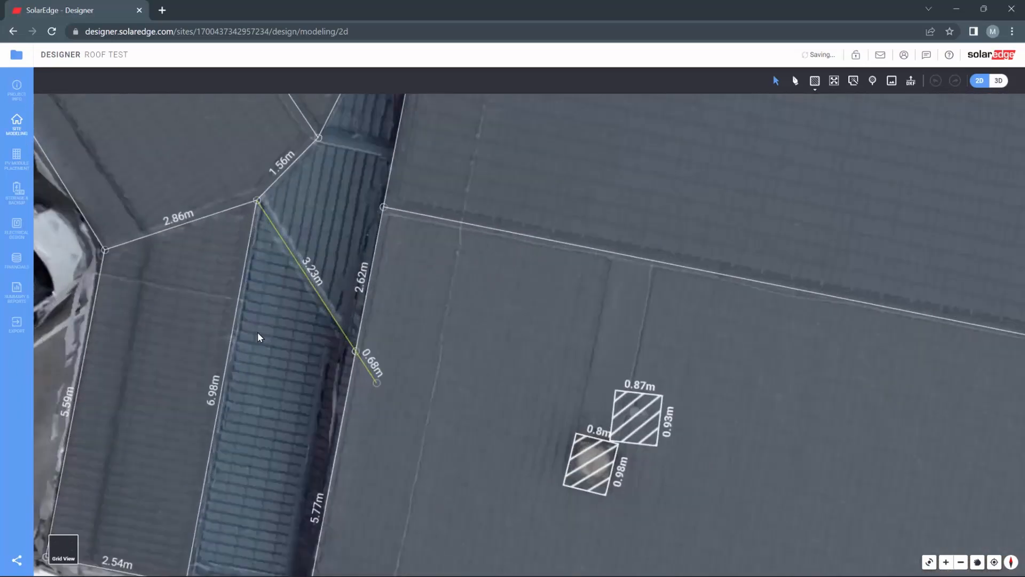
{"action": "scroll", "coordinate": [257, 331], "scroll_direction": "down", "scroll_amount": 4}
{"action": "scroll", "coordinate": [268, 351], "scroll_direction": "down", "scroll_amount": 2}
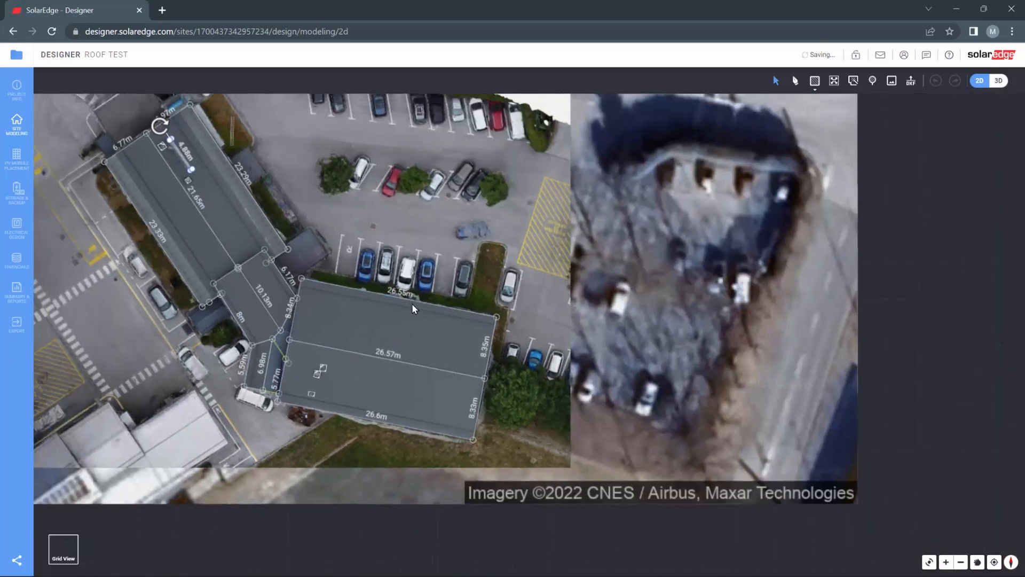
{"action": "left_click_drag", "start_coordinate": [411, 309], "coordinate": [530, 421]}
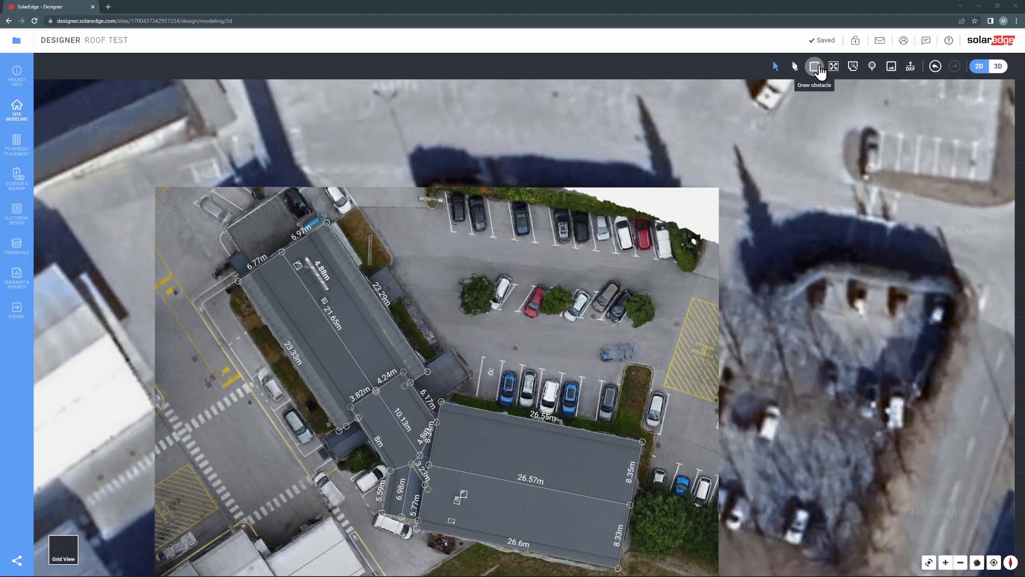
Draw a thin obstacle about 26.54 m long across the large roof, just above its lower edge.
{"action": "left_click", "coordinate": [814, 66]}
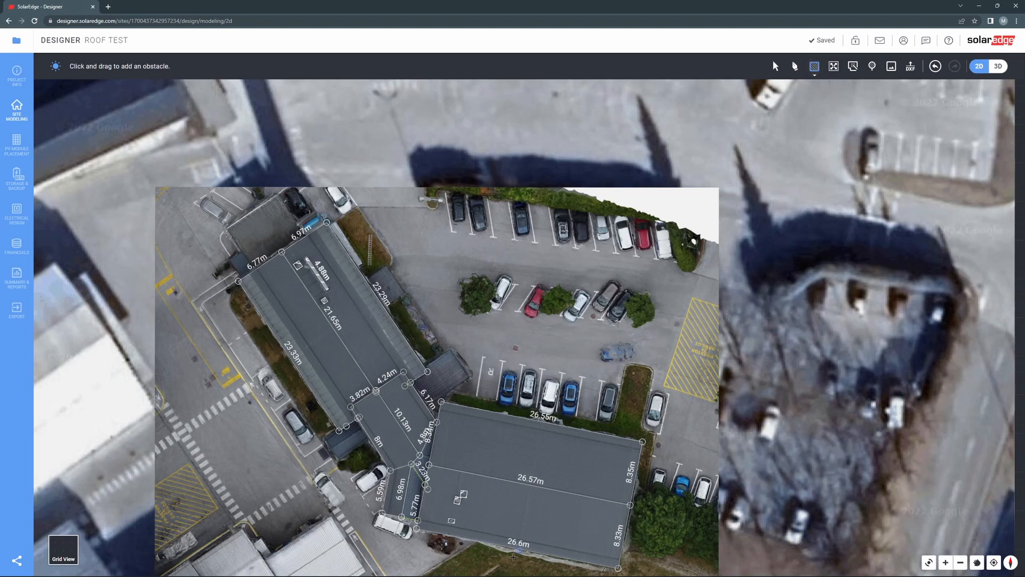
{"action": "scroll", "coordinate": [513, 557], "scroll_direction": "up", "scroll_amount": 5}
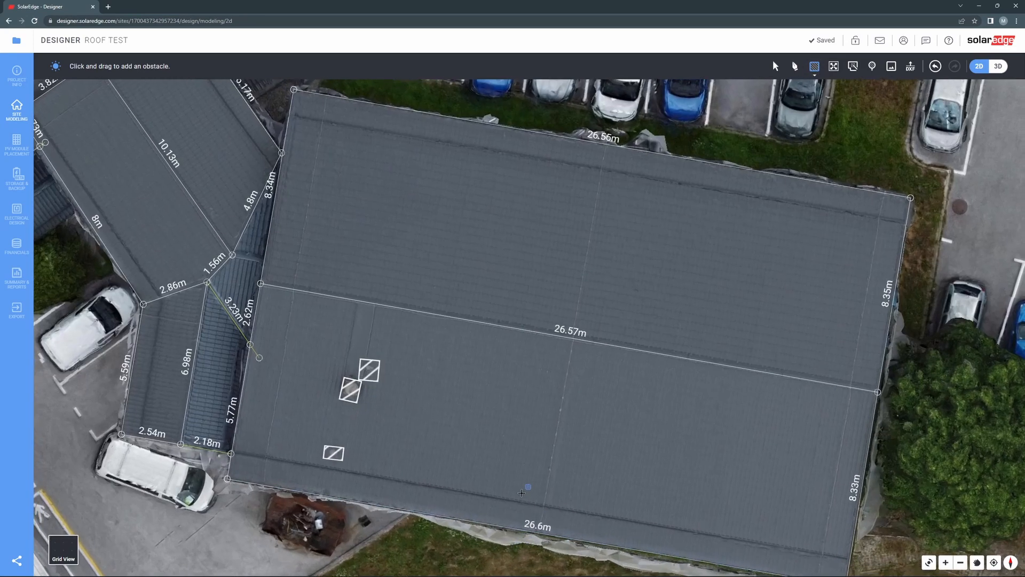
{"action": "right_click_drag", "start_coordinate": [521, 493], "coordinate": [543, 437]}
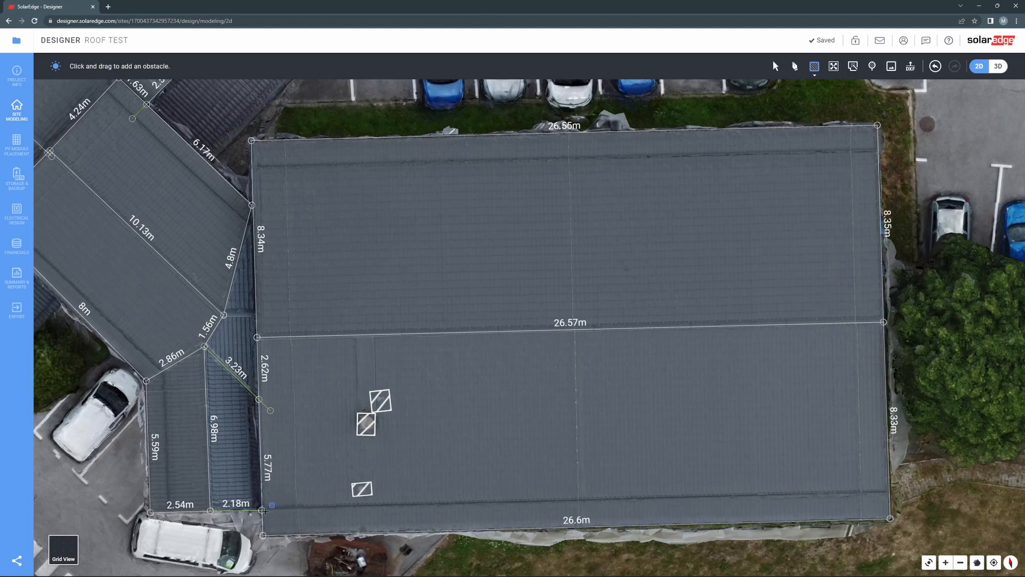
{"action": "mouse_move", "coordinate": [262, 510]}
{"action": "left_mouse_down"}
{"action": "mouse_move", "coordinate": [670, 510]}
{"action": "mouse_move", "coordinate": [827, 493]}
{"action": "mouse_move", "coordinate": [878, 493]}
{"action": "mouse_move", "coordinate": [889, 509]}
{"action": "left_mouse_up"}
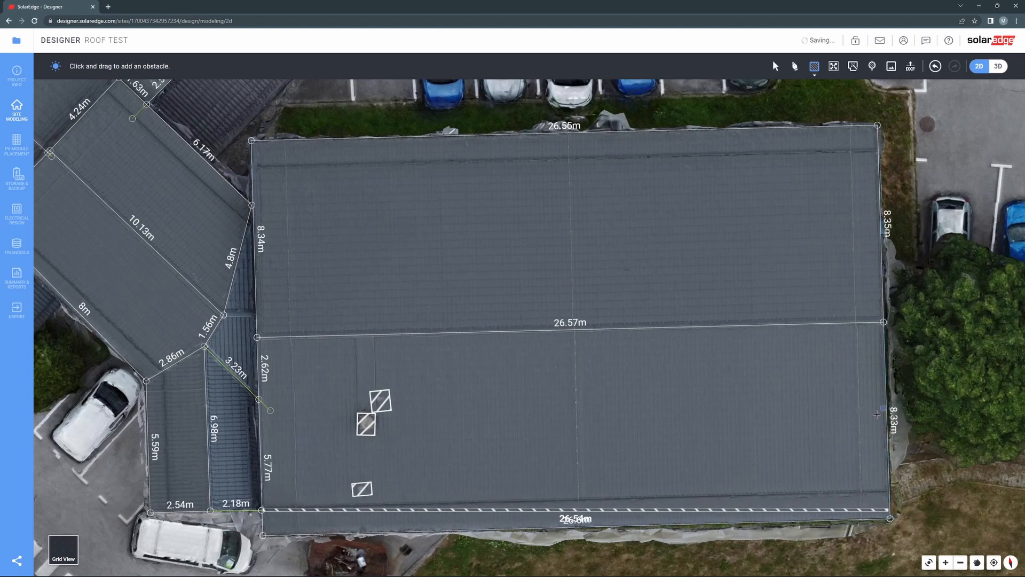
{"action": "left_click", "coordinate": [775, 68]}
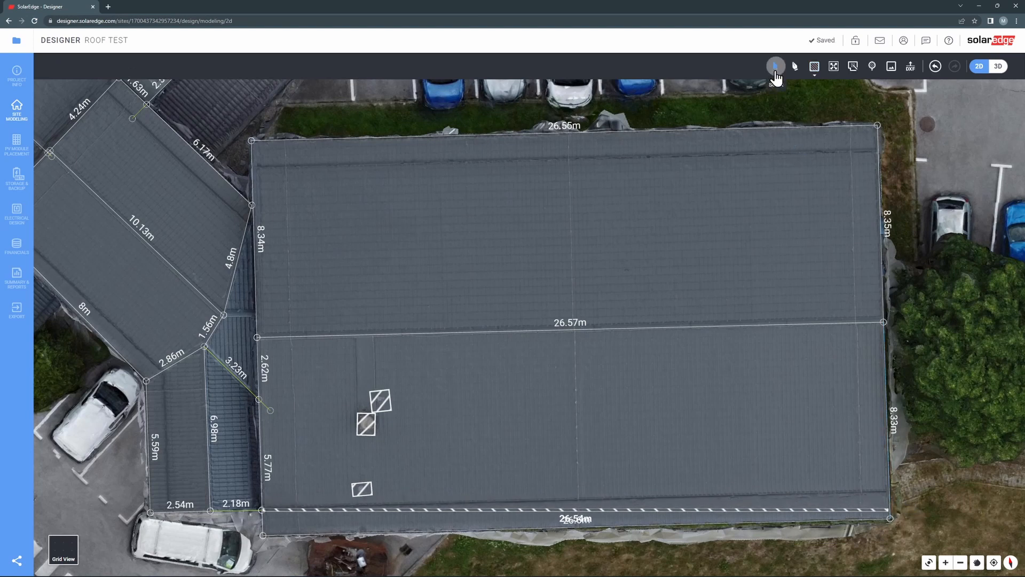
Rotate and shift the thin obstacle so it runs parallel to the large roof's lower edge, along the roof seam.
{"action": "left_click", "coordinate": [725, 510]}
{"action": "left_click_drag", "start_coordinate": [725, 509], "coordinate": [725, 503]}
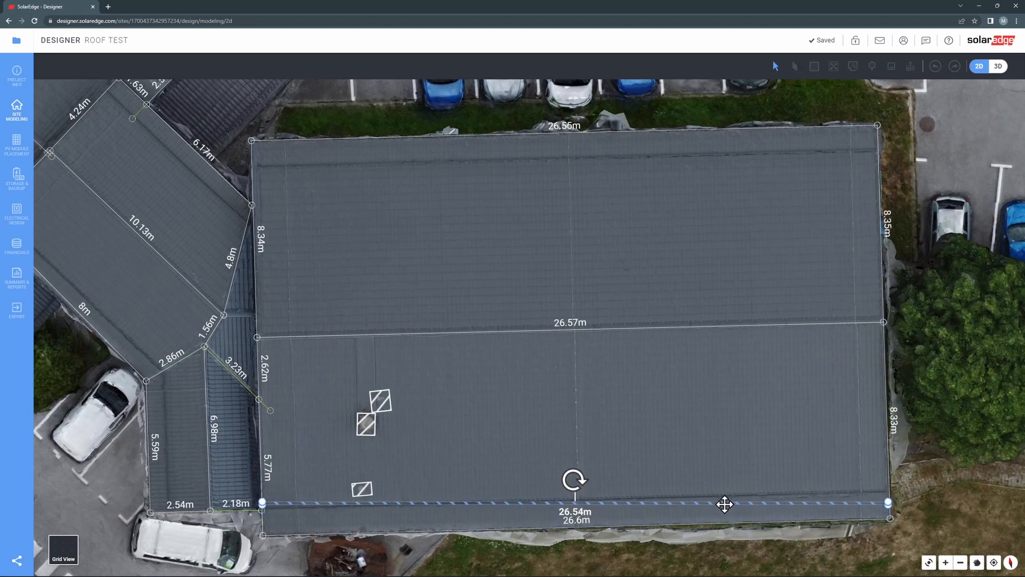
{"action": "left_click_drag", "start_coordinate": [573, 480], "coordinate": [571, 239]}
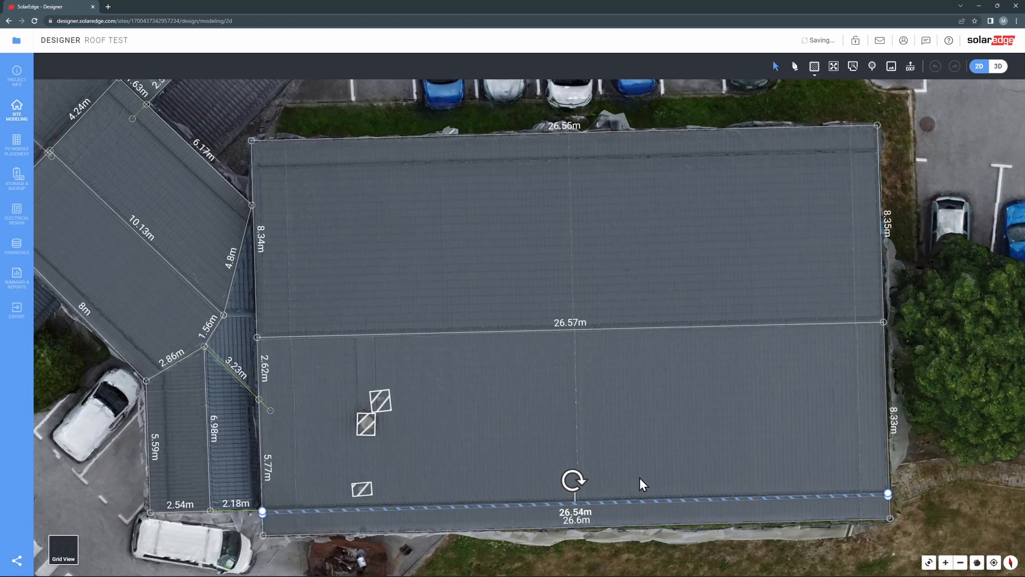
{"action": "left_click_drag", "start_coordinate": [612, 511], "coordinate": [611, 498]}
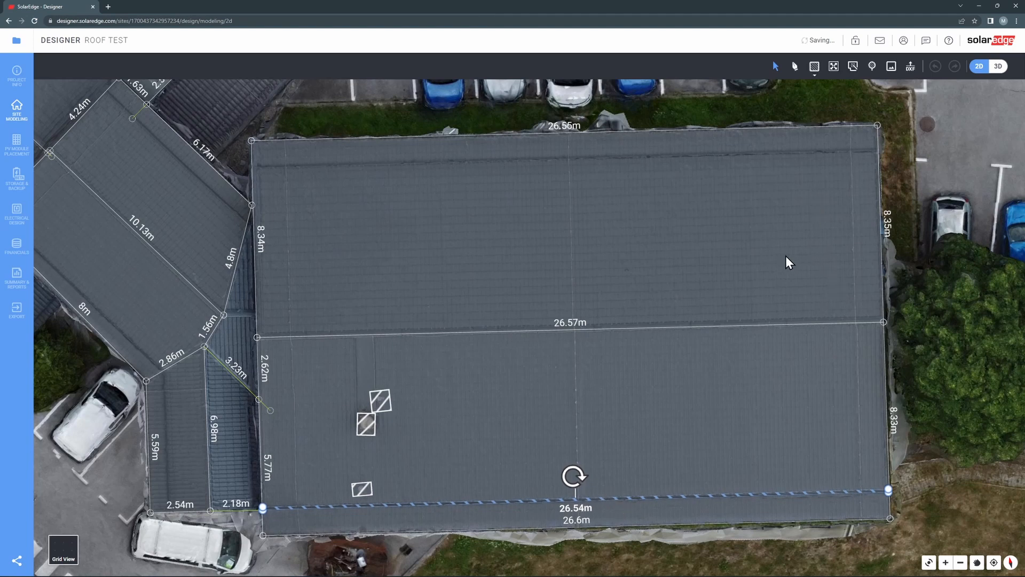
{"action": "left_click", "coordinate": [775, 67]}
{"action": "left_click", "coordinate": [924, 371]}
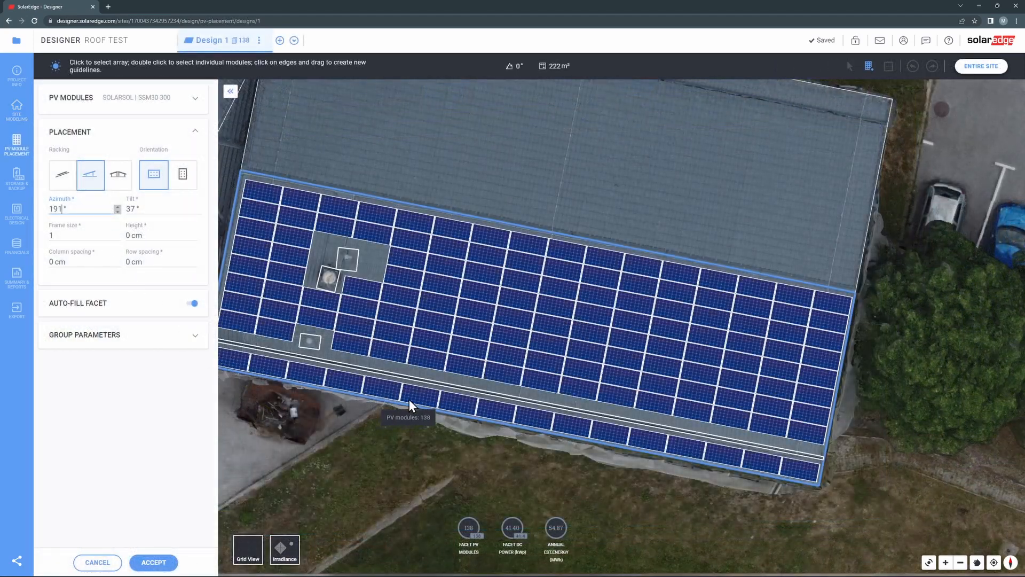
{"action": "scroll", "coordinate": [409, 400], "scroll_direction": "down", "scroll_amount": 1}
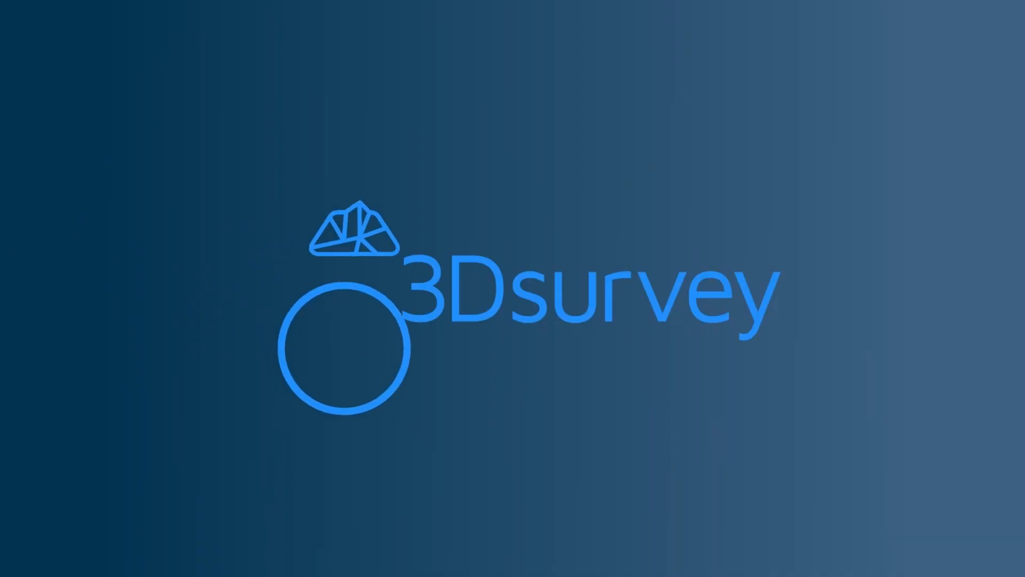